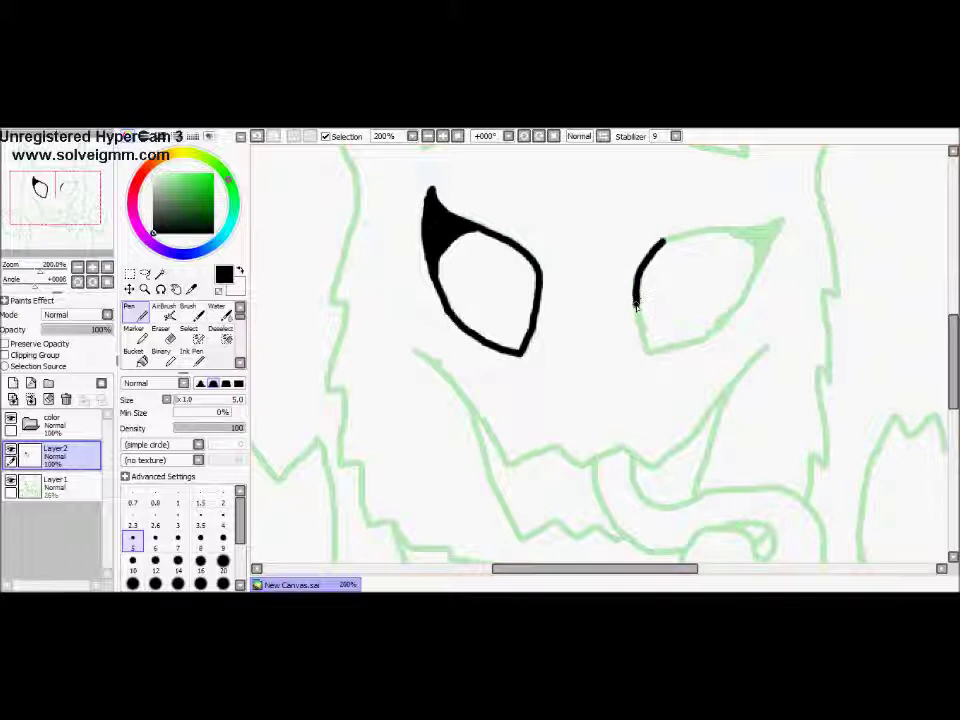
# Finish inking the eye on the right and trace the left ear, furry left cheek and chin in black with the size 5 pen.
pyautogui.moveTo(695, 343)
pyautogui.mouseDown()
pyautogui.moveTo(724, 323)
pyautogui.moveTo(760, 262)
pyautogui.moveTo(752, 229)
pyautogui.mouseUp()
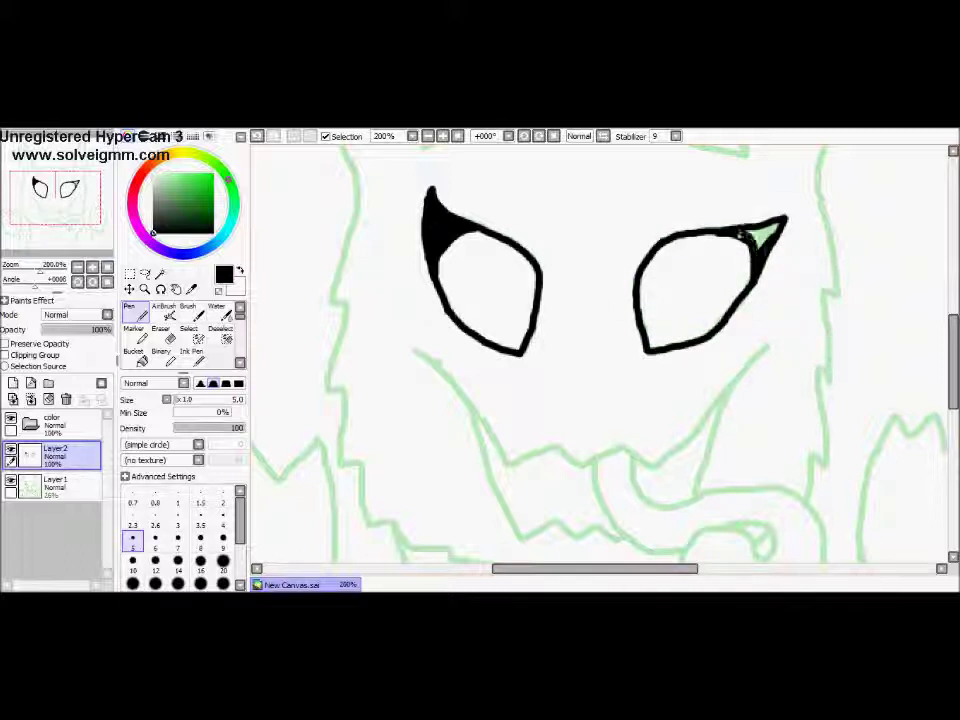
pyautogui.scroll(5, 773, 231)
pyautogui.moveTo(325, 203)
pyautogui.mouseDown()
pyautogui.moveTo(320, 352)
pyautogui.moveTo(348, 468)
pyautogui.mouseUp()
pyautogui.moveTo(425, 410)
pyautogui.mouseDown()
pyautogui.moveTo(418, 348)
pyautogui.moveTo(337, 212)
pyautogui.mouseUp()
pyautogui.moveTo(355, 480); pyautogui.dragTo(354, 514)
pyautogui.scroll(-5, 354, 300)
pyautogui.moveTo(356, 150); pyautogui.dragTo(332, 258)
pyautogui.moveTo(328, 314)
pyautogui.mouseDown()
pyautogui.moveTo(345, 357)
pyautogui.moveTo(344, 422)
pyautogui.moveTo(351, 417)
pyautogui.moveTo(390, 474)
pyautogui.mouseUp()
pyautogui.moveTo(460, 507); pyautogui.dragTo(599, 530)
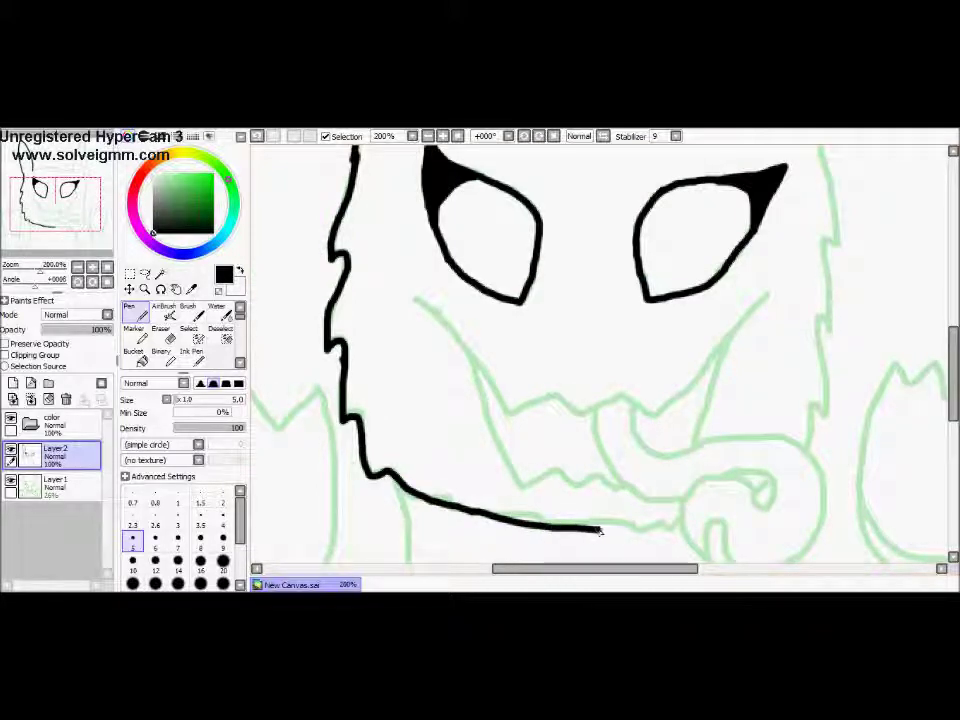
# Trace the furry right cheek, the right ear and the top of the head between the ears in black.
pyautogui.moveTo(826, 363); pyautogui.dragTo(833, 285)
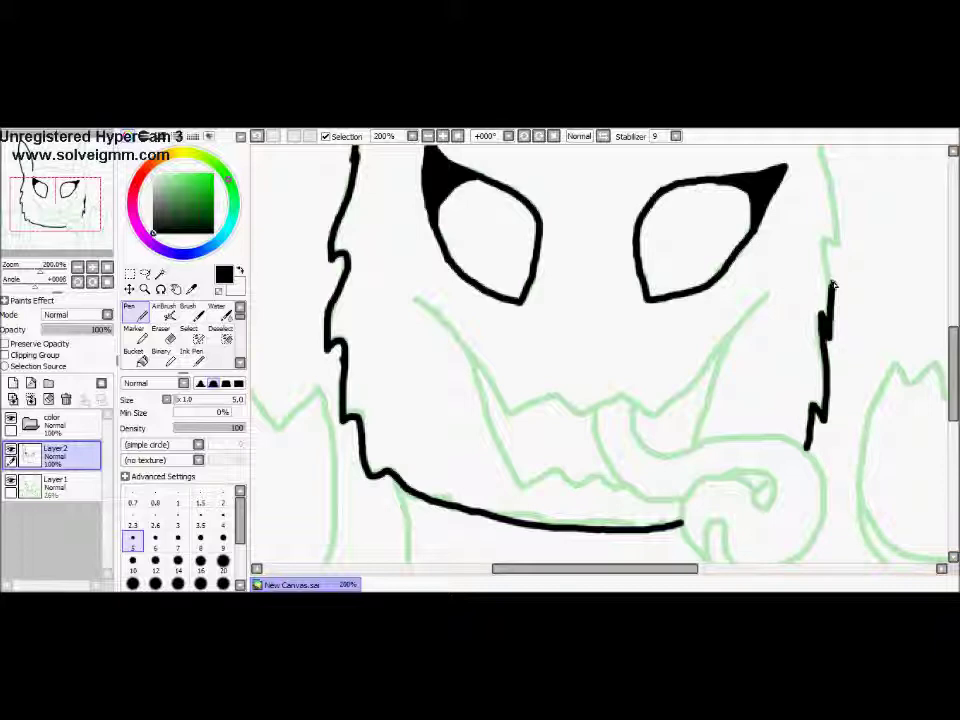
pyautogui.scroll(3, 946, 372)
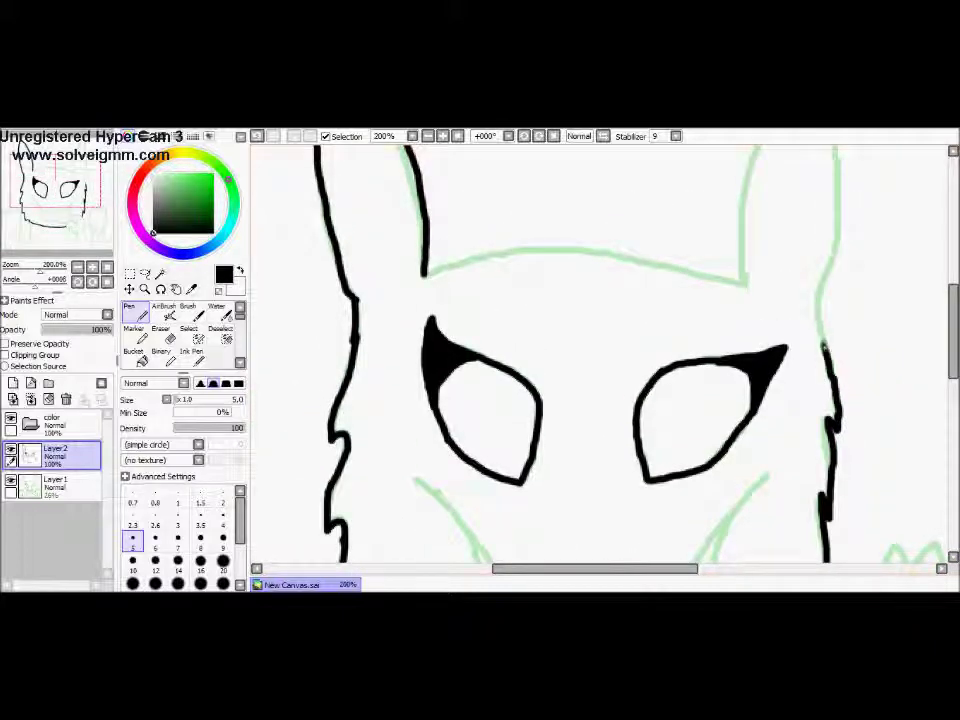
pyautogui.scroll(5, 818, 566)
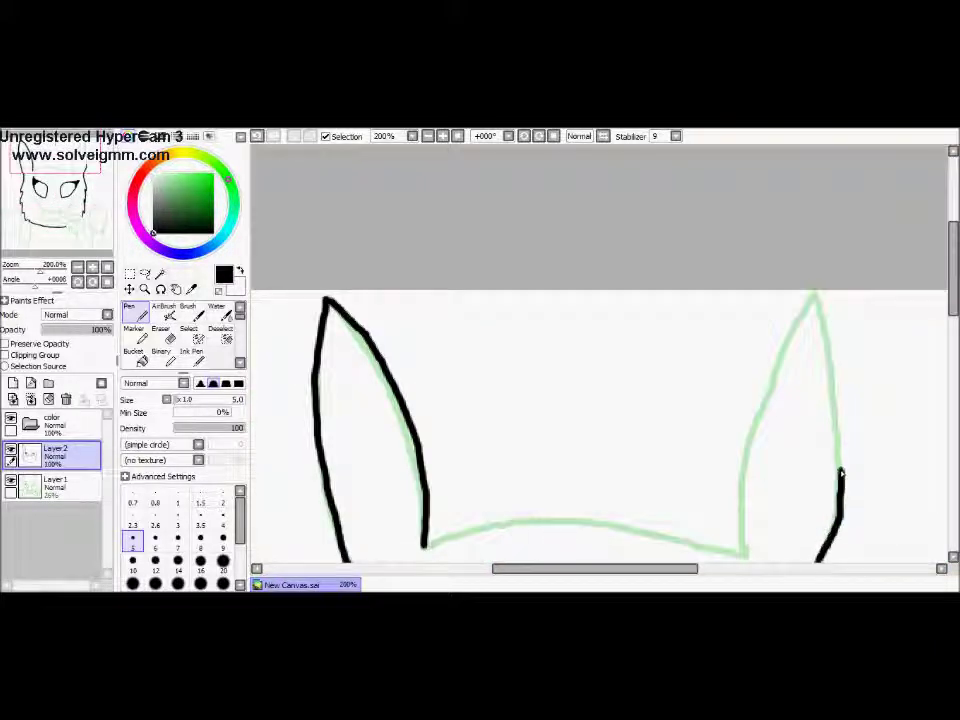
pyautogui.moveTo(838, 428); pyautogui.dragTo(817, 294)
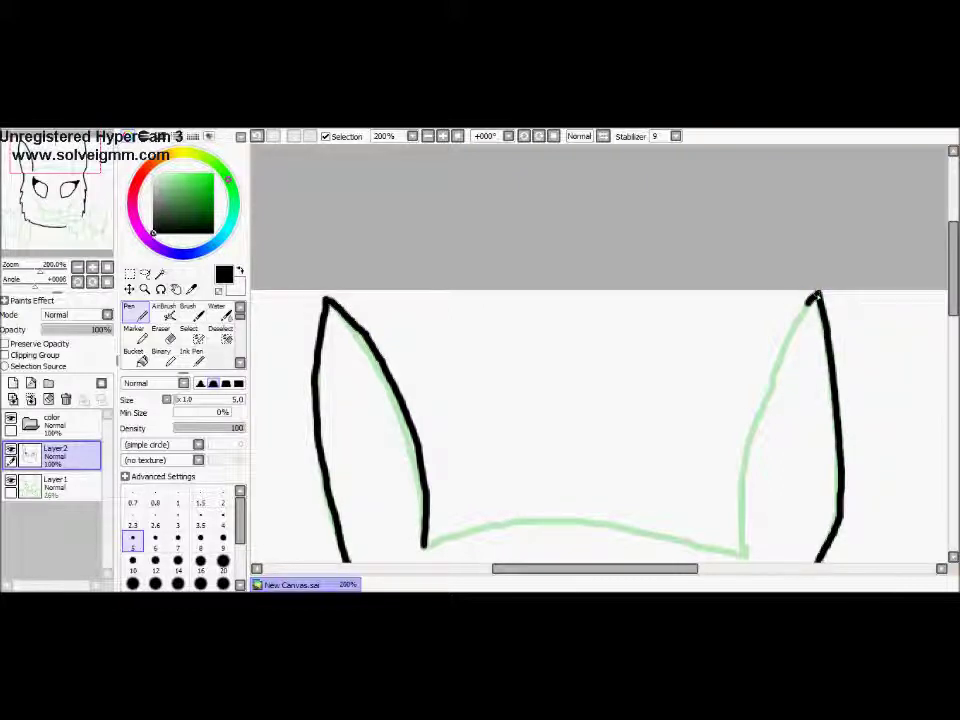
pyautogui.moveTo(775, 372); pyautogui.dragTo(736, 510)
pyautogui.scroll(-4, 736, 520)
pyautogui.moveTo(424, 347)
pyautogui.mouseDown()
pyautogui.moveTo(552, 295)
pyautogui.moveTo(741, 353)
pyautogui.mouseUp()
# Trace the grinning mouth with its jagged teeth lines and the curled tongue hanging out of it in black.
pyautogui.scroll(-5, 600, 350)
pyautogui.moveTo(403, 278)
pyautogui.mouseDown()
pyautogui.moveTo(475, 340)
pyautogui.moveTo(511, 404)
pyautogui.moveTo(553, 384)
pyautogui.moveTo(638, 398)
pyautogui.moveTo(770, 280)
pyautogui.moveTo(724, 346)
pyautogui.moveTo(703, 427)
pyautogui.mouseUp()
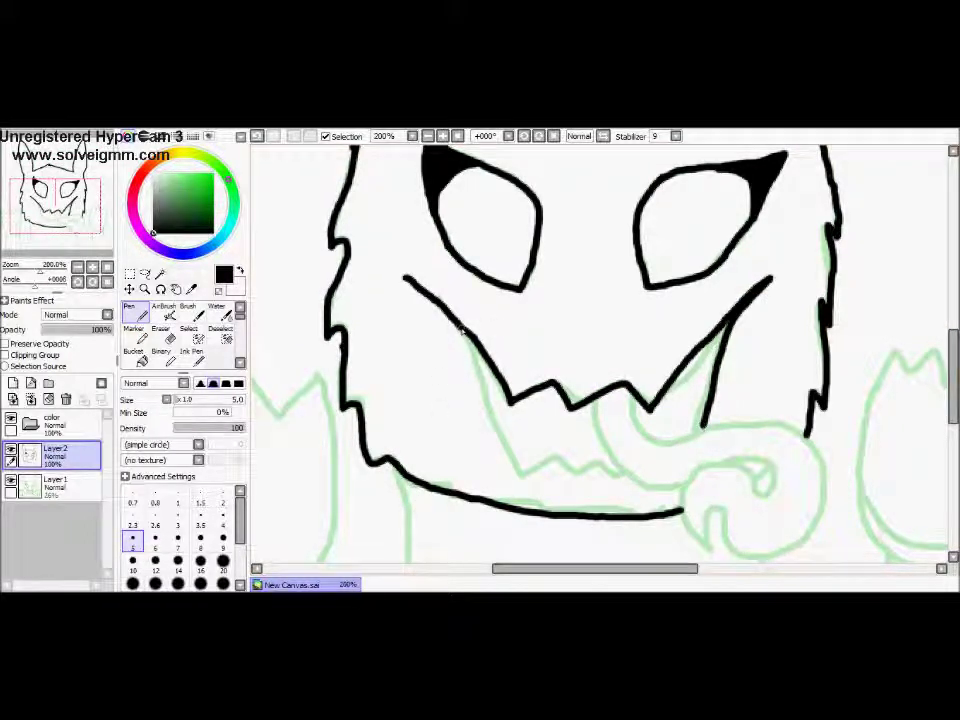
pyautogui.moveTo(465, 332); pyautogui.dragTo(493, 418)
pyautogui.moveTo(608, 472)
pyautogui.mouseDown()
pyautogui.moveTo(596, 421)
pyautogui.moveTo(626, 476)
pyautogui.moveTo(680, 488)
pyautogui.moveTo(758, 463)
pyautogui.moveTo(773, 470)
pyautogui.moveTo(755, 485)
pyautogui.moveTo(730, 465)
pyautogui.moveTo(682, 491)
pyautogui.moveTo(706, 544)
pyautogui.moveTo(726, 529)
pyautogui.moveTo(736, 555)
pyautogui.moveTo(788, 550)
pyautogui.moveTo(816, 521)
pyautogui.moveTo(824, 488)
pyautogui.moveTo(820, 458)
pyautogui.moveTo(792, 431)
pyautogui.mouseUp()
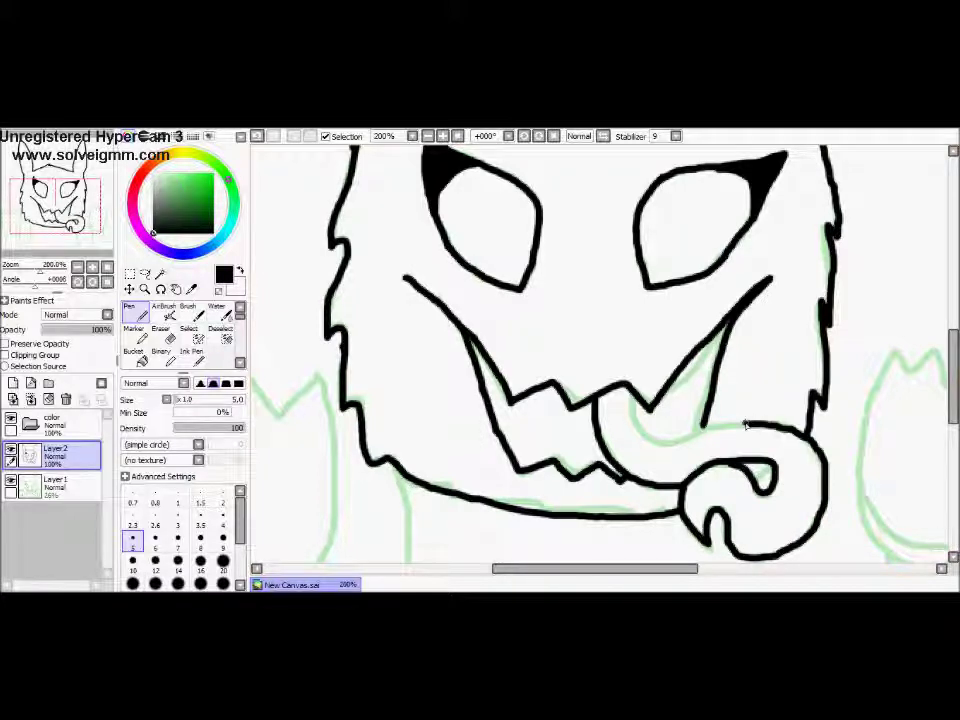
pyautogui.moveTo(682, 440)
pyautogui.mouseDown()
pyautogui.moveTo(636, 419)
pyautogui.moveTo(637, 399)
pyautogui.mouseUp()
# Trace both sides of the neck and body below the head in black.
pyautogui.moveTo(953, 362); pyautogui.dragTo(953, 408)
pyautogui.moveTo(763, 356); pyautogui.dragTo(813, 569)
pyautogui.moveTo(402, 287)
pyautogui.mouseDown()
pyautogui.moveTo(409, 400)
pyautogui.moveTo(367, 489)
pyautogui.mouseUp()
# Trace the left raised paw with its pointed claws and the arm below it, redoing the paw's overlong bottom curve.
pyautogui.moveTo(530, 569)
pyautogui.mouseDown()
pyautogui.moveTo(433, 569)
pyautogui.moveTo(452, 569)
pyautogui.mouseUp()
pyautogui.moveTo(452, 171)
pyautogui.mouseDown()
pyautogui.moveTo(454, 298)
pyautogui.moveTo(487, 350)
pyautogui.moveTo(516, 363)
pyautogui.mouseUp()
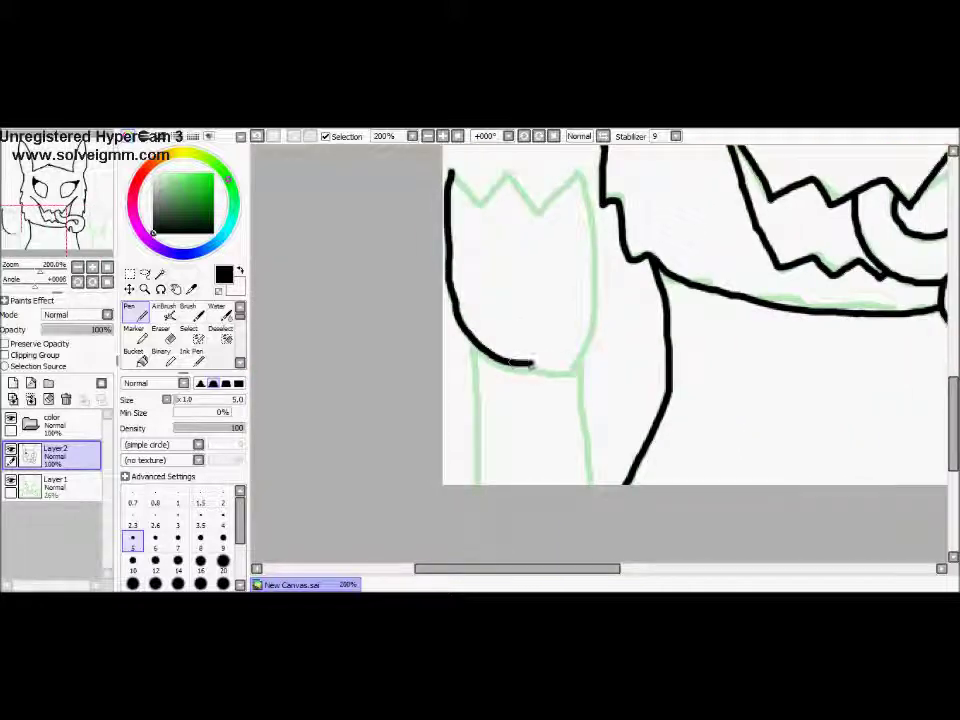
pyautogui.hotkey('ctrl', 'z')
pyautogui.hotkey('ctrl', 'z')
pyautogui.moveTo(451, 298)
pyautogui.mouseDown()
pyautogui.moveTo(468, 335)
pyautogui.moveTo(575, 364)
pyautogui.moveTo(558, 370)
pyautogui.moveTo(593, 343)
pyautogui.moveTo(595, 258)
pyautogui.mouseUp()
pyautogui.moveTo(579, 172); pyautogui.dragTo(448, 186)
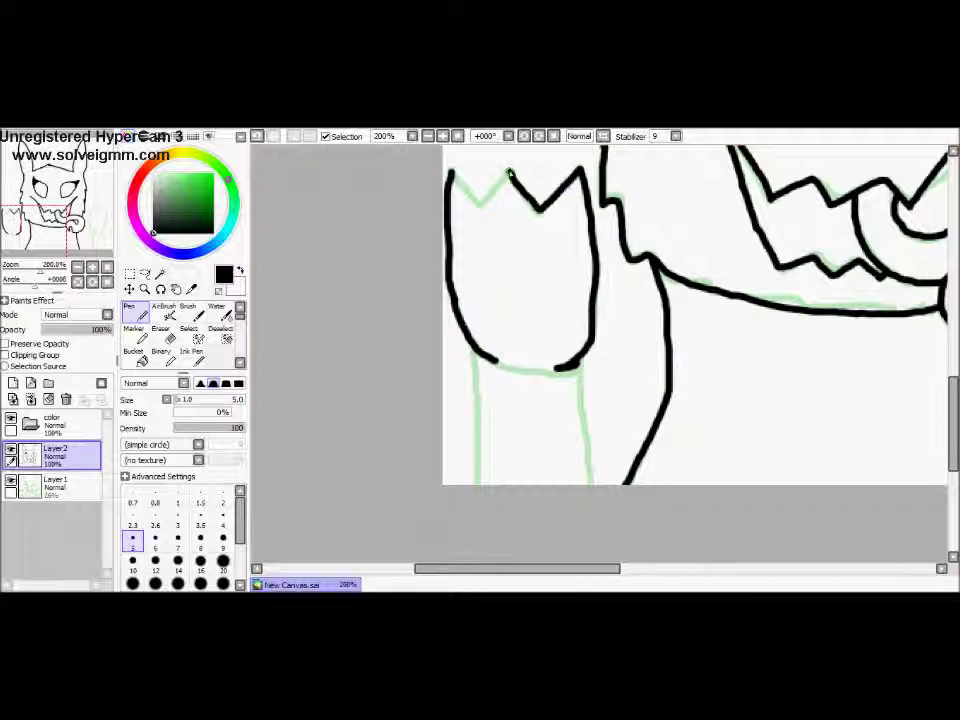
pyautogui.moveTo(578, 372); pyautogui.dragTo(595, 486)
pyautogui.moveTo(477, 383); pyautogui.dragTo(496, 487)
# Trace the right raised paw with its pointed claws and the arm below it in black.
pyautogui.moveTo(590, 569); pyautogui.dragTo(733, 569)
pyautogui.moveTo(655, 333)
pyautogui.mouseDown()
pyautogui.moveTo(650, 238)
pyautogui.moveTo(672, 149)
pyautogui.moveTo(717, 153)
pyautogui.moveTo(734, 192)
pyautogui.moveTo(772, 242)
pyautogui.mouseUp()
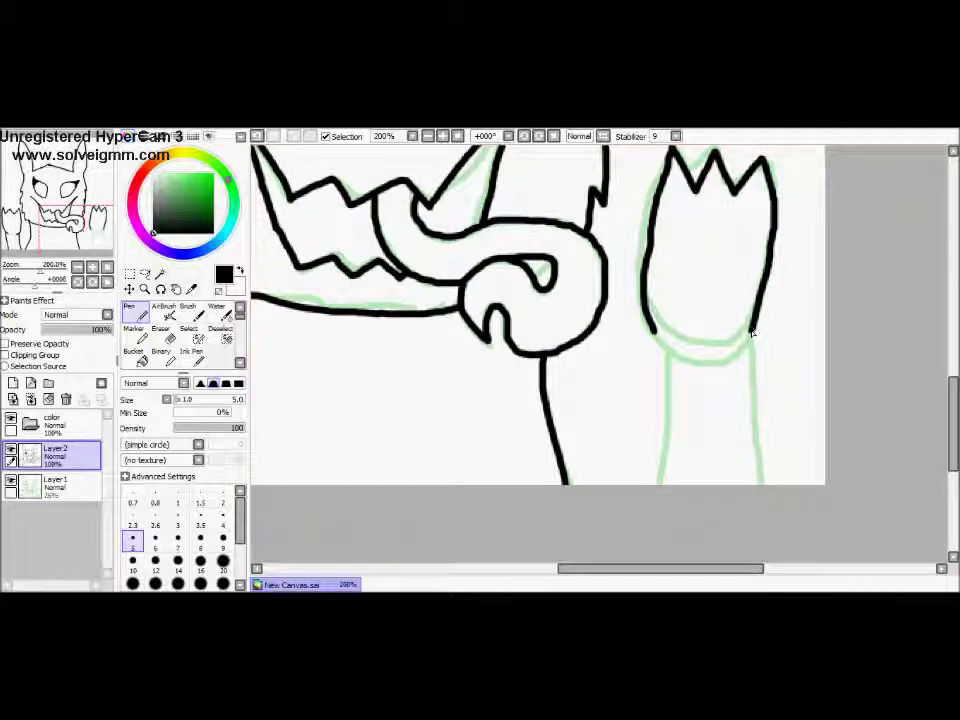
pyautogui.moveTo(671, 356); pyautogui.dragTo(657, 505)
pyautogui.moveTo(749, 346); pyautogui.dragTo(756, 490)
# Draw a dark green outline with a jagged, fur-like upper edge for a patch around the left eye.
pyautogui.click(428, 136)
pyautogui.click(428, 136)
pyautogui.click(428, 136)
pyautogui.moveTo(953, 390); pyautogui.dragTo(953, 355)
pyautogui.click(443, 136)
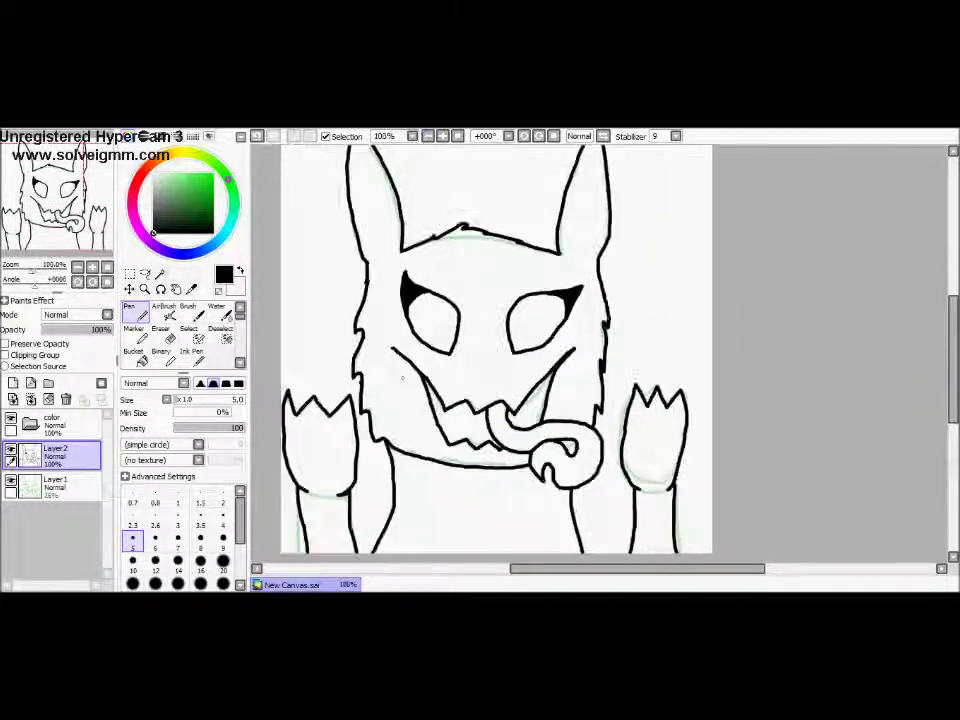
pyautogui.click(140, 178)
pyautogui.click(204, 200)
pyautogui.moveTo(204, 200); pyautogui.dragTo(213, 198)
pyautogui.hotkey('ctrl', 'z')
pyautogui.click(228, 180)
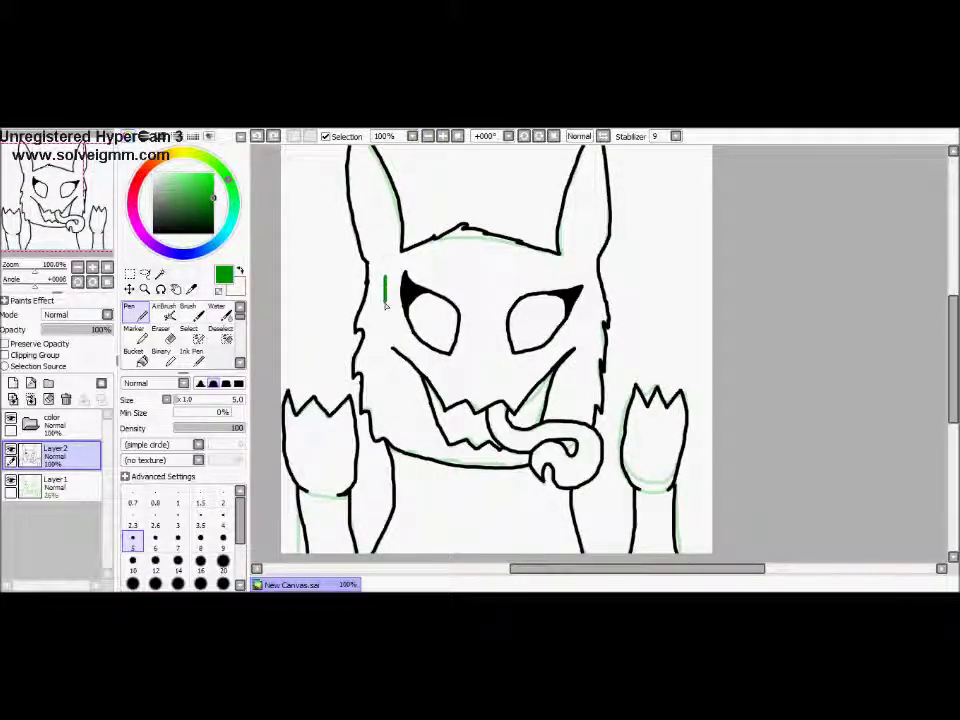
pyautogui.moveTo(440, 368)
pyautogui.mouseDown()
pyautogui.moveTo(471, 329)
pyautogui.moveTo(474, 292)
pyautogui.moveTo(448, 258)
pyautogui.moveTo(406, 264)
pyautogui.mouseUp()
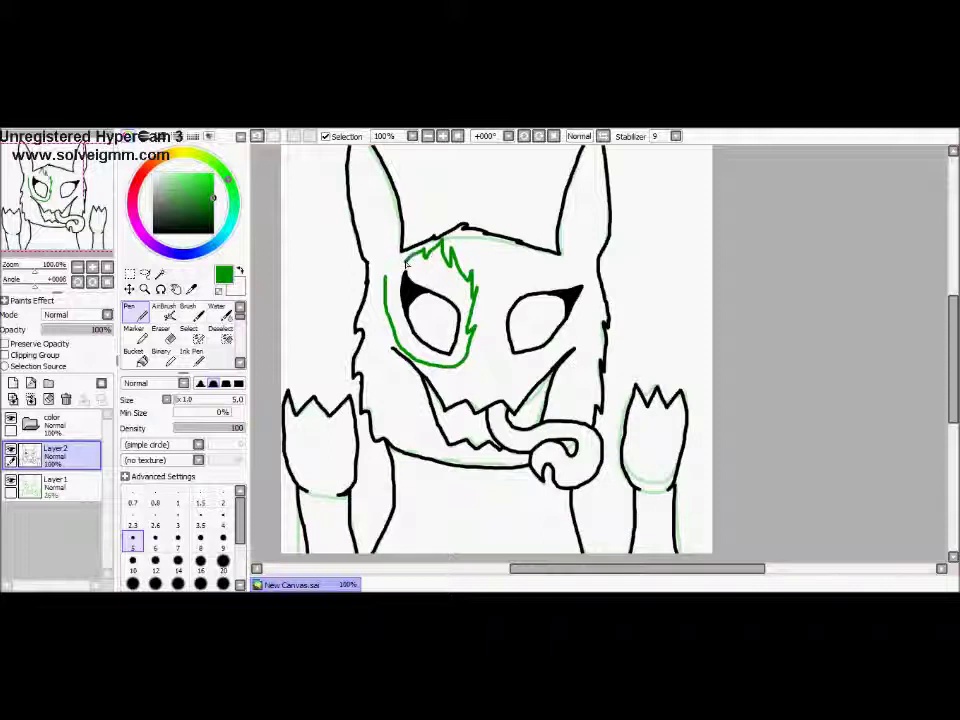
# Fill the patch around the left eye with light green and clear the selection.
pyautogui.click(180, 173)
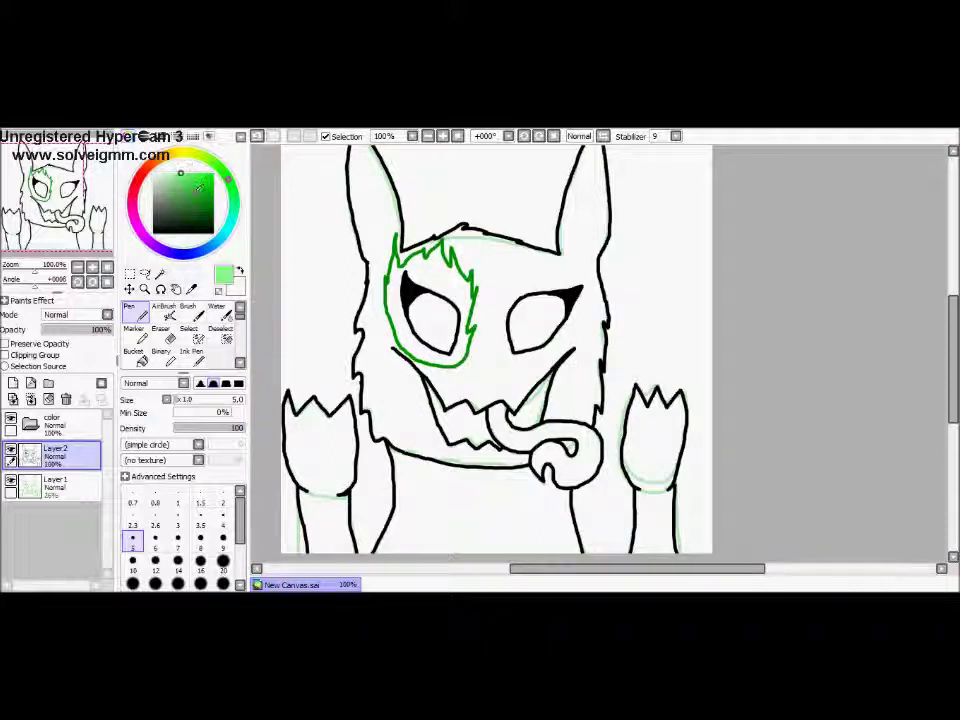
pyautogui.click(130, 274)
pyautogui.click(160, 274)
pyautogui.click(422, 278)
pyautogui.click(137, 358)
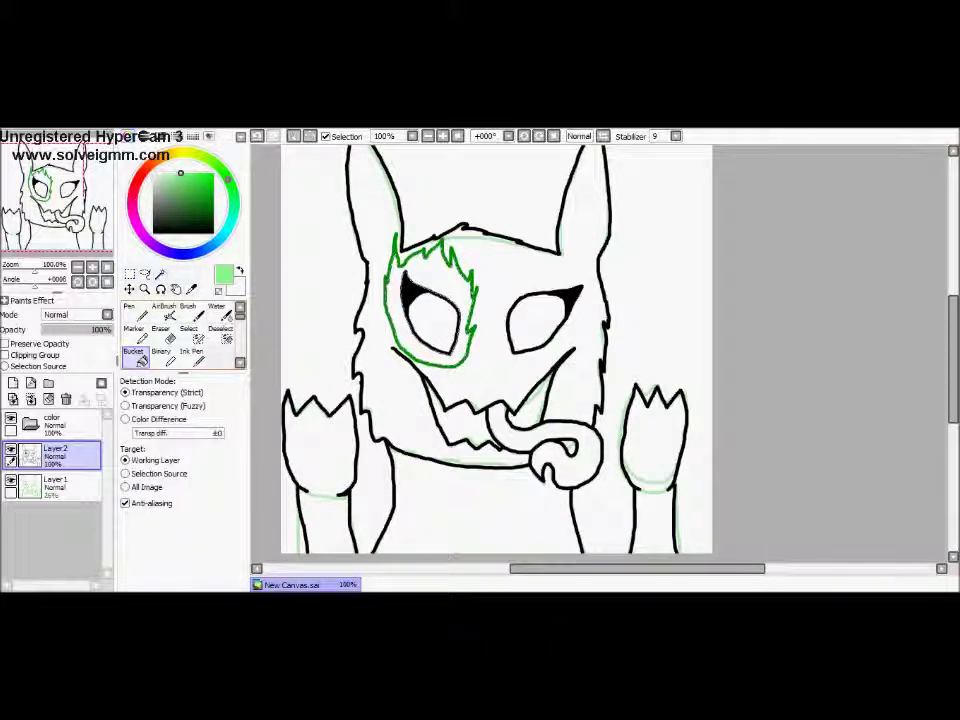
pyautogui.click(446, 283)
pyautogui.click(294, 136)
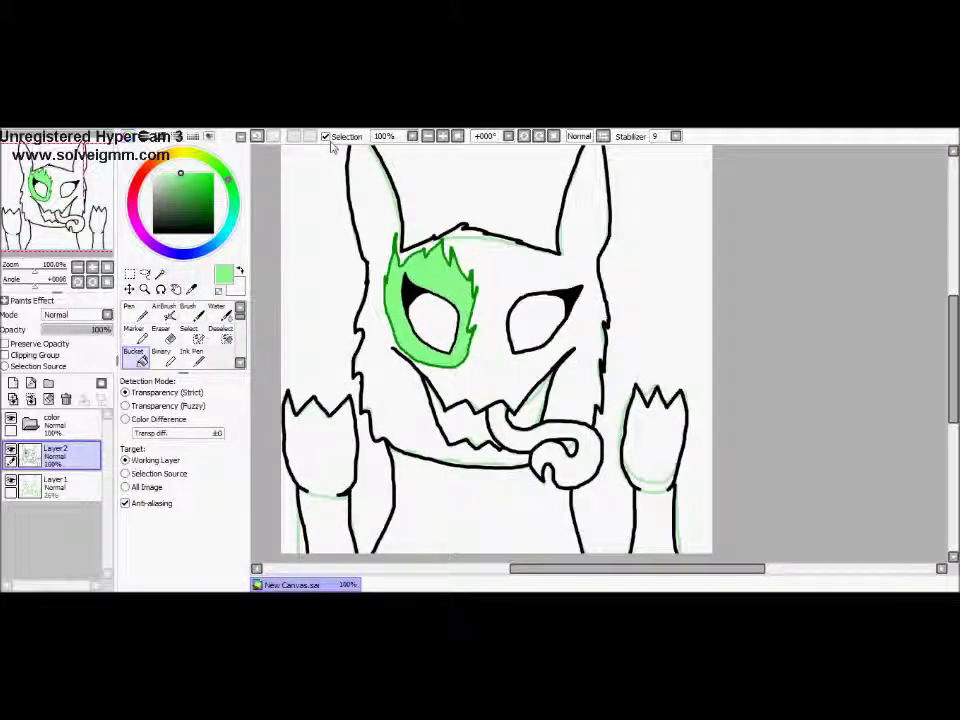
# Select the head, ears, neck, body, arms and paws, fill them with dark grey, and clear the selection.
pyautogui.click(130, 274)
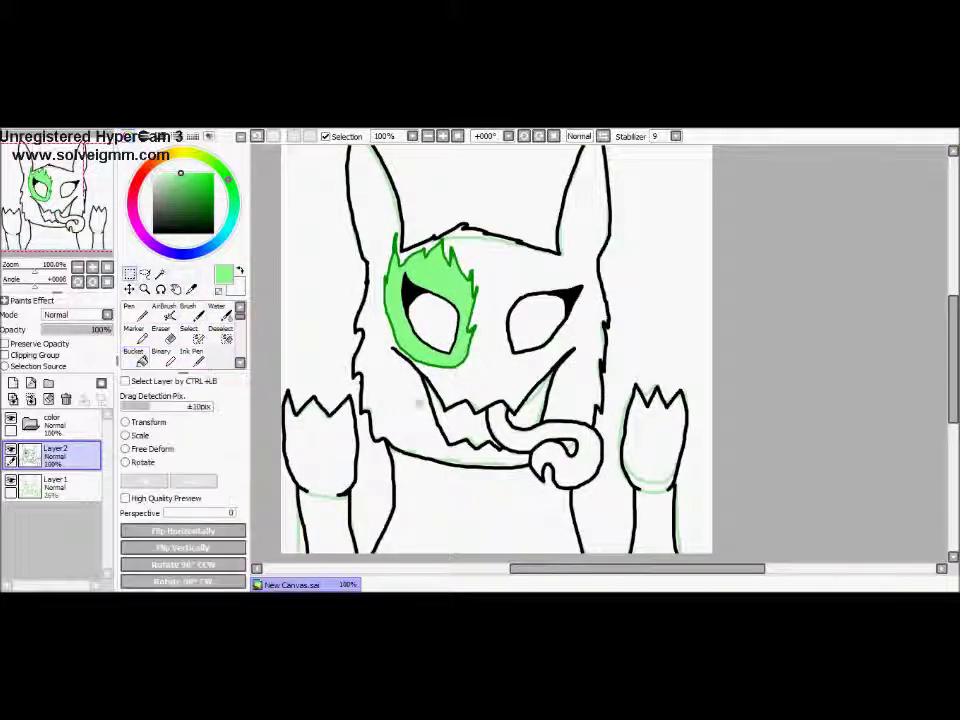
pyautogui.click(160, 274)
pyautogui.click(376, 338)
pyautogui.click(498, 369)
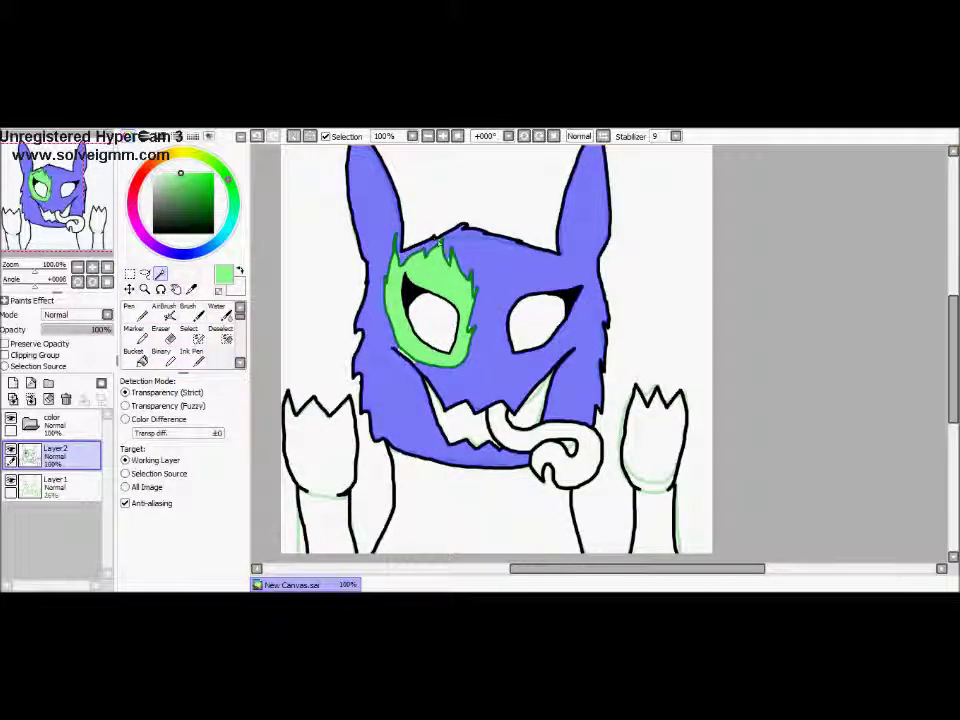
pyautogui.click(490, 523)
pyautogui.click(655, 455)
pyautogui.click(322, 455)
pyautogui.click(153, 217)
pyautogui.click(136, 357)
pyautogui.click(437, 505)
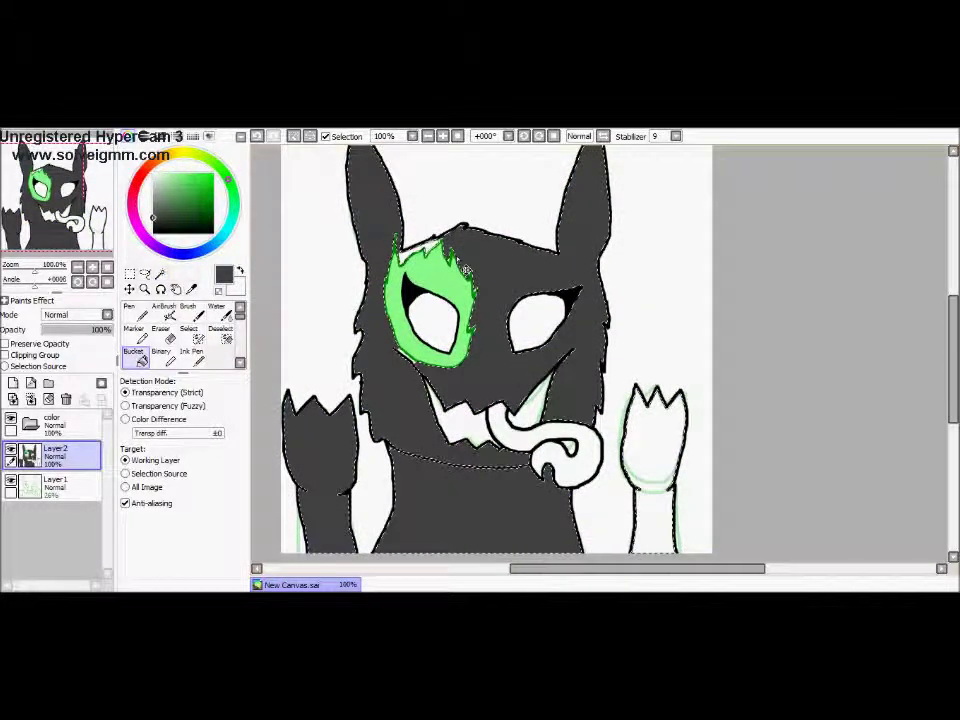
pyautogui.click(429, 245)
pyautogui.click(655, 455)
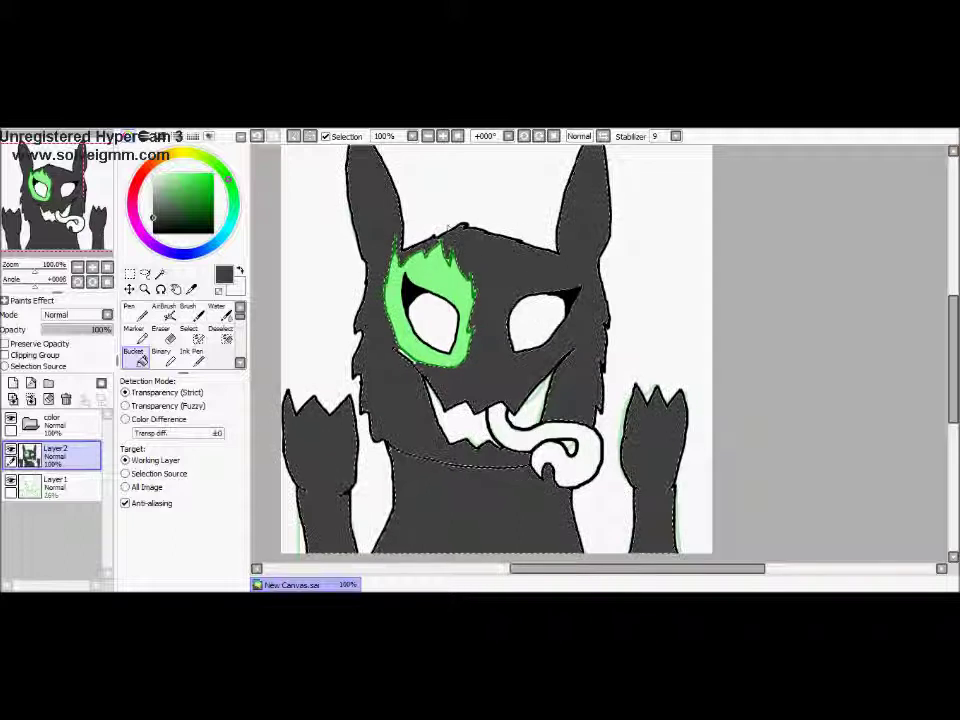
pyautogui.hotkey('ctrl', 'd')
# Set the pen size to 4 and touch up the unfilled gap beside the left mouth corner with dark grey.
pyautogui.click(136, 313)
pyautogui.press('[')
pyautogui.press('[')
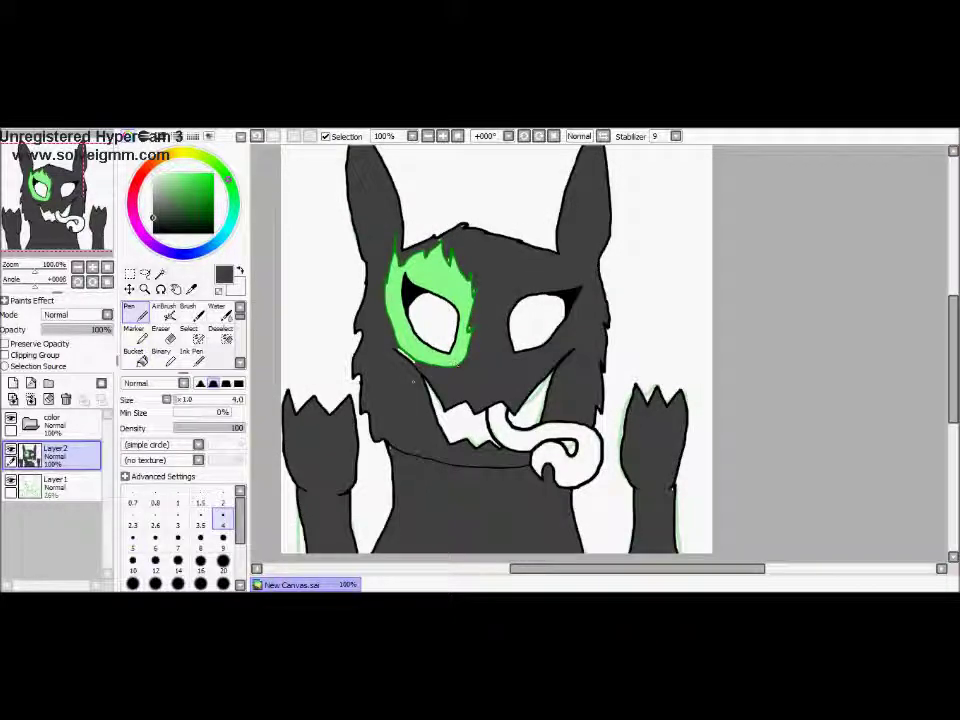
# Select the curled tongue and fill it with pale green.
pyautogui.click(173, 173)
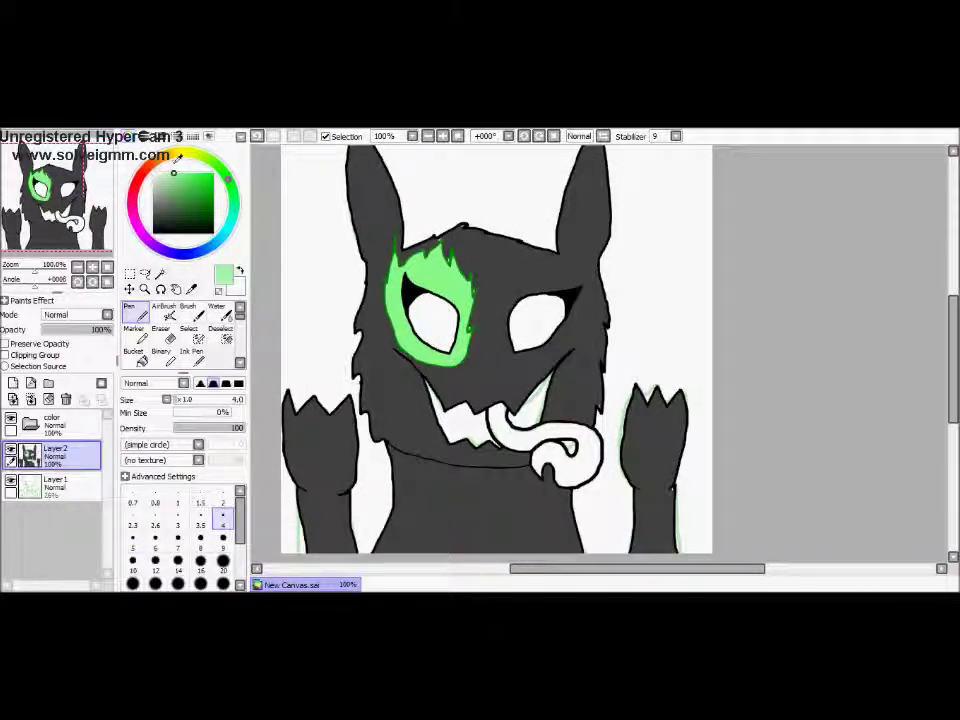
pyautogui.click(160, 273)
pyautogui.click(505, 437)
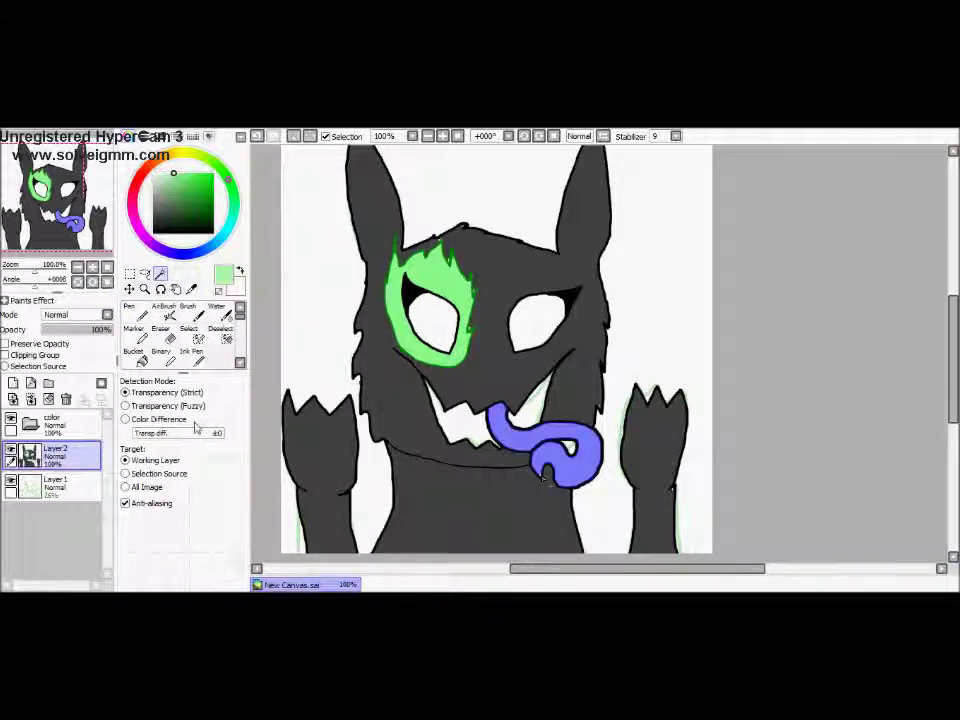
pyautogui.click(134, 356)
pyautogui.click(520, 432)
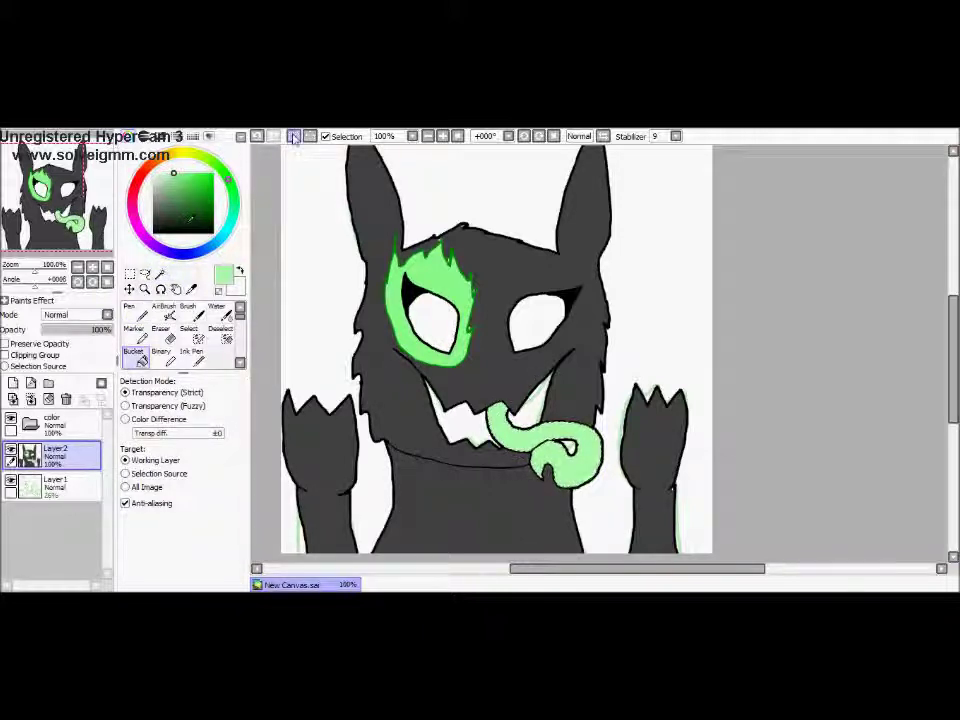
# Select both eyes and the mouth interior, fill them with dark green, and clear the selection.
pyautogui.click(199, 197)
pyautogui.click(160, 273)
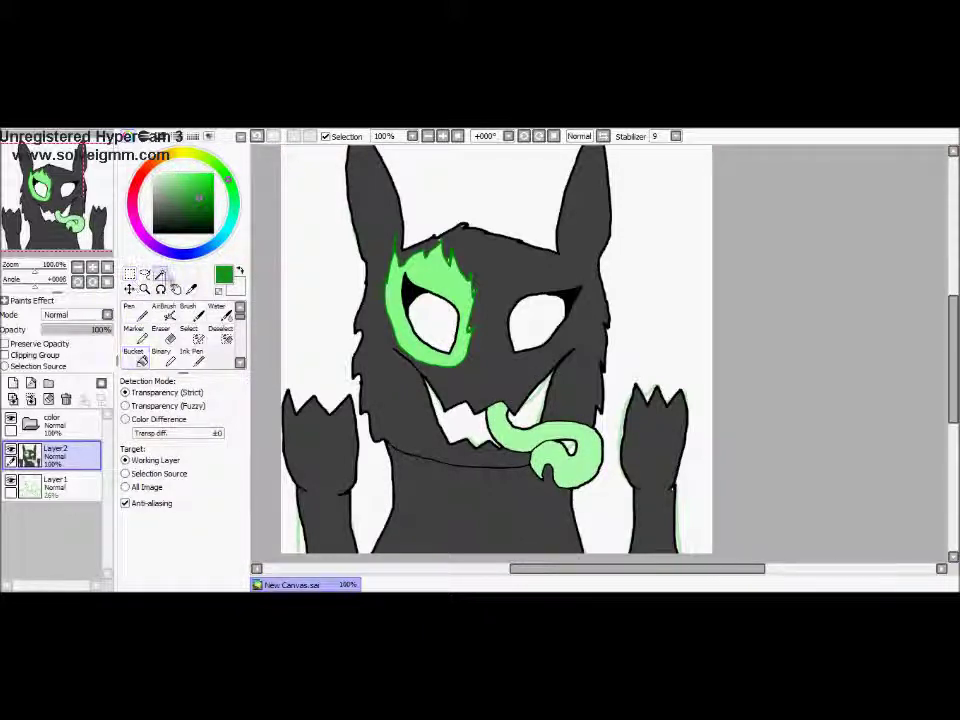
pyautogui.click(512, 386)
pyautogui.click(435, 323)
pyautogui.click(538, 324)
pyautogui.click(138, 357)
pyautogui.click(437, 318)
pyautogui.click(538, 326)
pyautogui.click(468, 424)
pyautogui.click(534, 420)
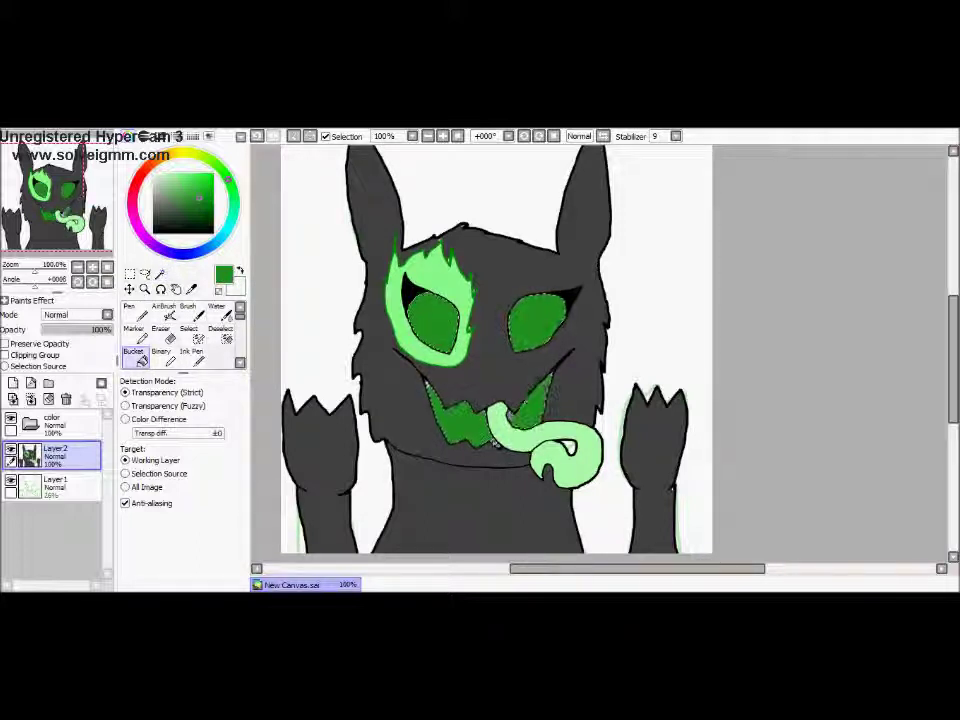
pyautogui.click(294, 136)
# Touch up the remaining gaps and edges around the mouth and eye patch with the pen, using colors sampled from the drawing.
pyautogui.click(138, 313)
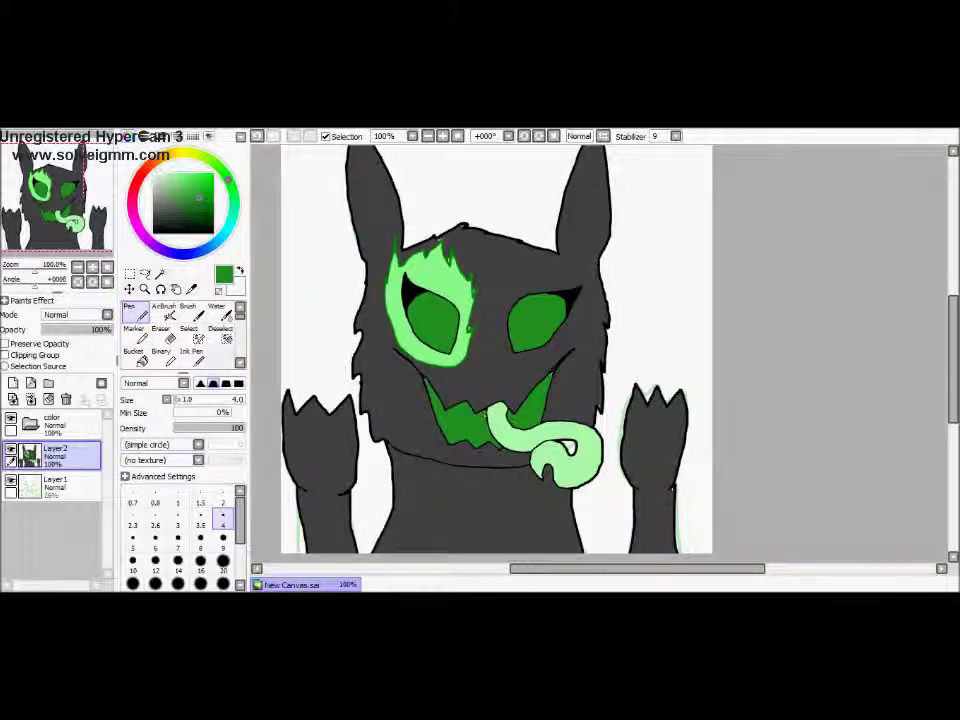
pyautogui.keyDown('alt'); pyautogui.click(469, 327); pyautogui.keyUp('alt')
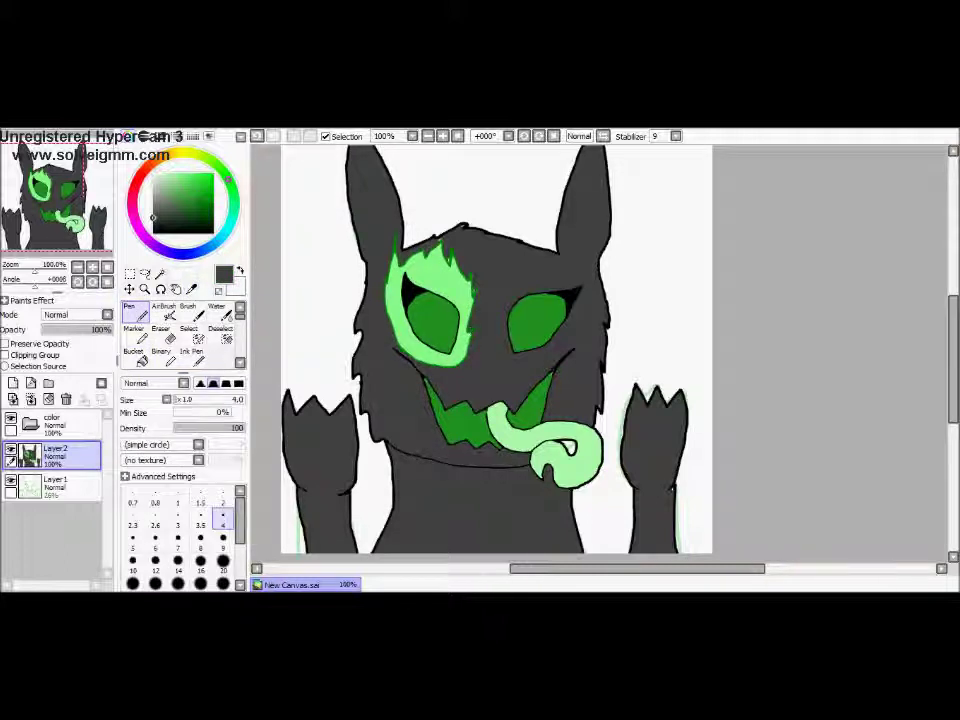
pyautogui.click(443, 136)
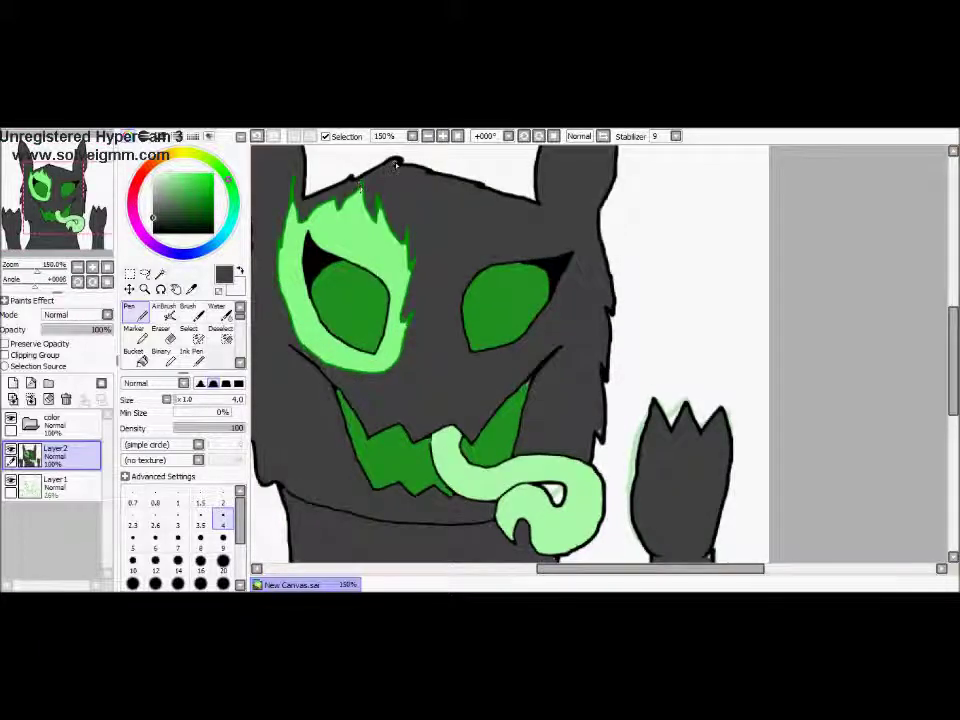
pyautogui.moveTo(957, 373); pyautogui.dragTo(957, 383)
pyautogui.keyDown('alt'); pyautogui.click(402, 288); pyautogui.keyUp('alt')
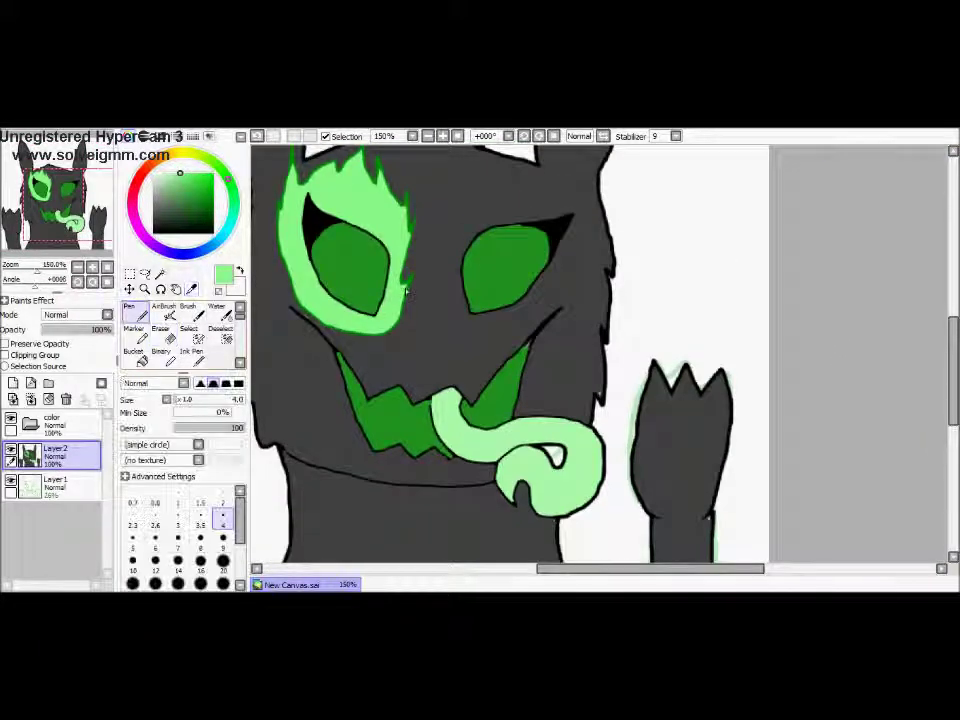
pyautogui.moveTo(630, 571); pyautogui.dragTo(608, 571)
pyautogui.click(428, 136)
pyautogui.moveTo(954, 365); pyautogui.dragTo(954, 352)
pyautogui.keyDown('alt'); pyautogui.click(478, 335); pyautogui.keyUp('alt')
# Add a new layer and outline a dark red marking with a jagged lower edge over the left paw.
pyautogui.click(139, 178)
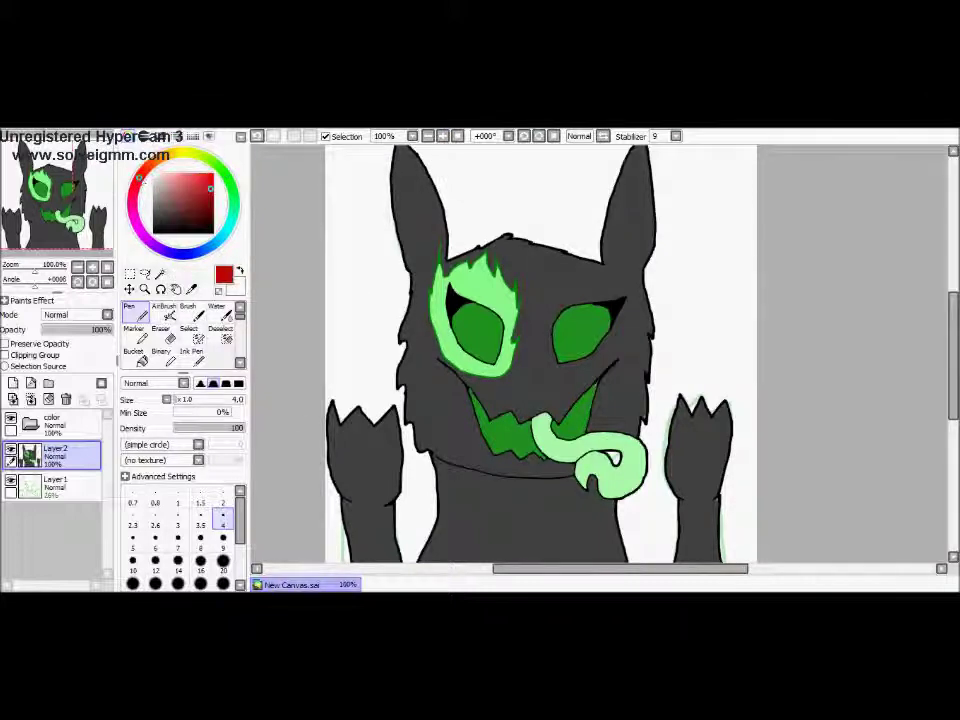
pyautogui.click(13, 383)
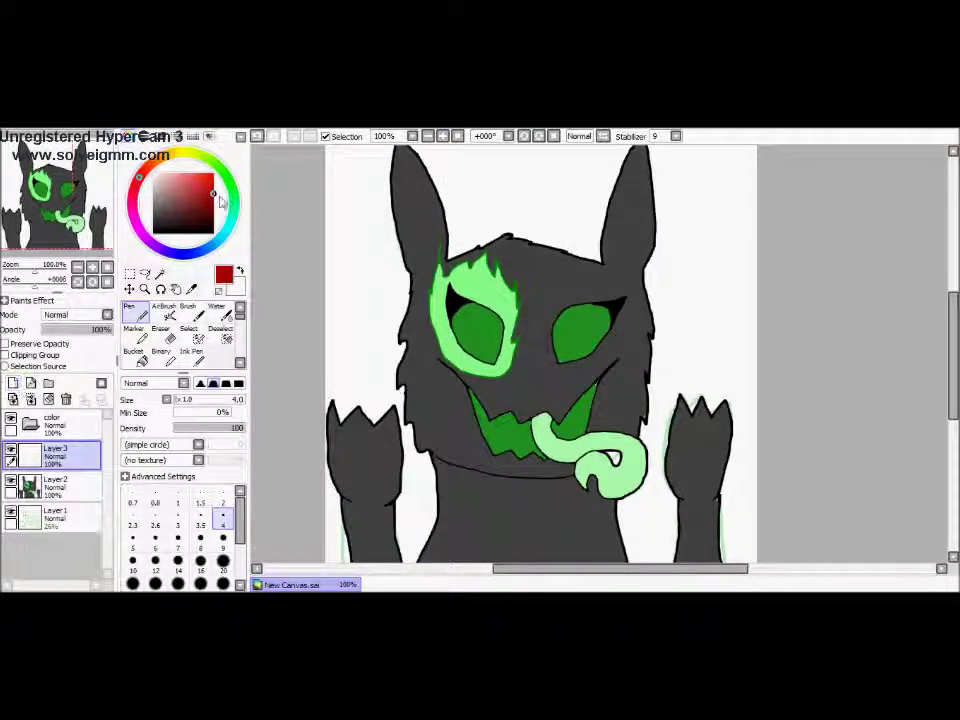
pyautogui.moveTo(328, 460)
pyautogui.mouseDown()
pyautogui.moveTo(377, 510)
pyautogui.moveTo(405, 469)
pyautogui.mouseUp()
pyautogui.moveTo(401, 412); pyautogui.dragTo(364, 415)
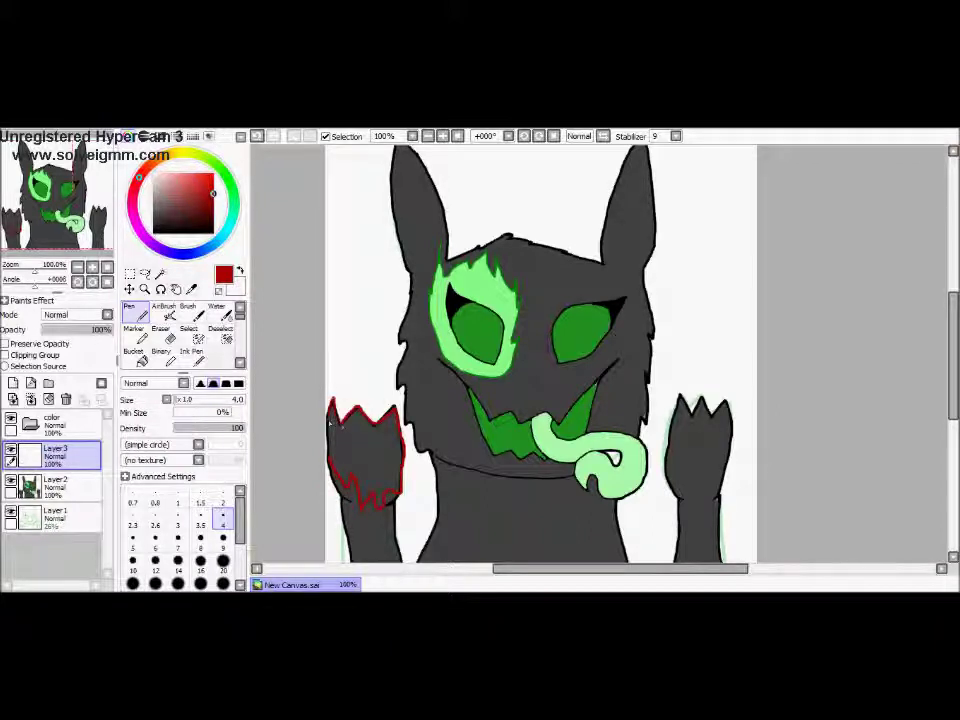
# Select the interior of the left paw's marking and fill it with bright red.
pyautogui.click(160, 273)
pyautogui.click(365, 450)
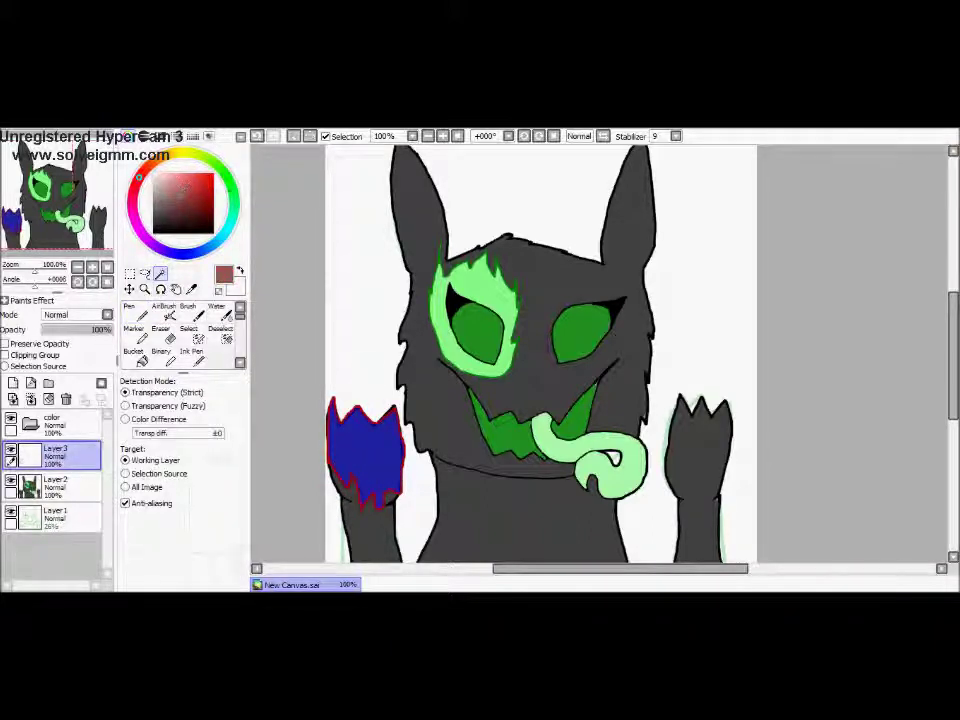
pyautogui.moveTo(184, 192); pyautogui.dragTo(205, 187)
pyautogui.click(135, 358)
pyautogui.click(381, 465)
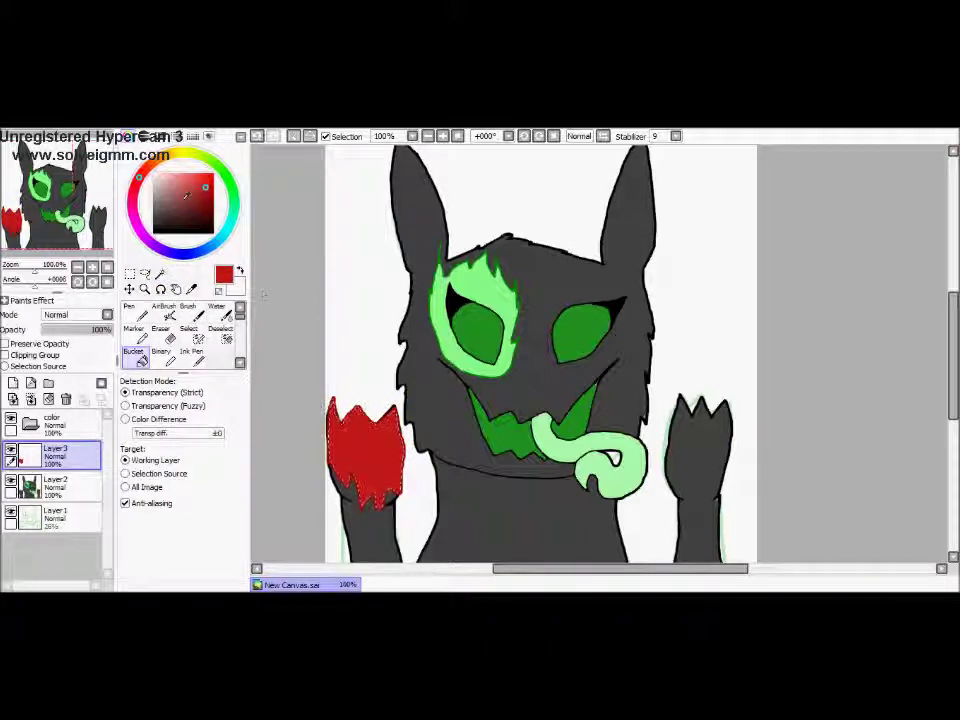
# Clear the selection and paint a small round red drop below the paw marking with the pen at size 5, sampling the marking's red.
pyautogui.click(220, 328)
pyautogui.click(142, 314)
pyautogui.click(192, 289)
pyautogui.click(374, 504)
pyautogui.click(140, 314)
pyautogui.moveTo(367, 519); pyautogui.dragTo(372, 520)
pyautogui.click(192, 289)
pyautogui.keyDown('alt'); pyautogui.click(369, 524); pyautogui.keyUp('alt')
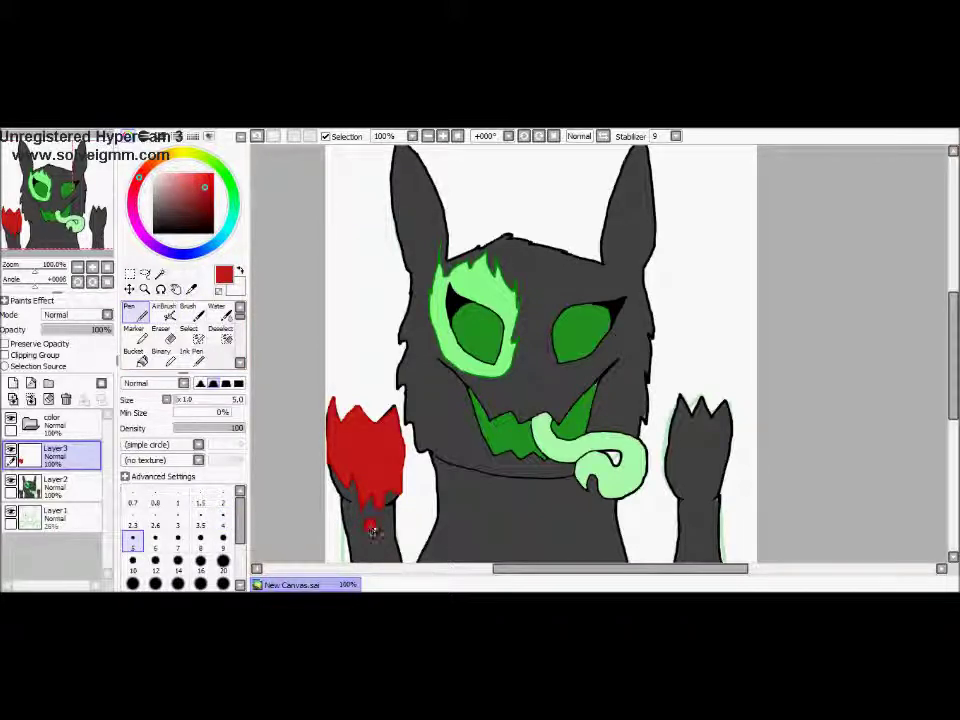
# On Layer2, select the empty areas around the creature and fill the background with medium grey.
pyautogui.click(55, 485)
pyautogui.click(160, 273)
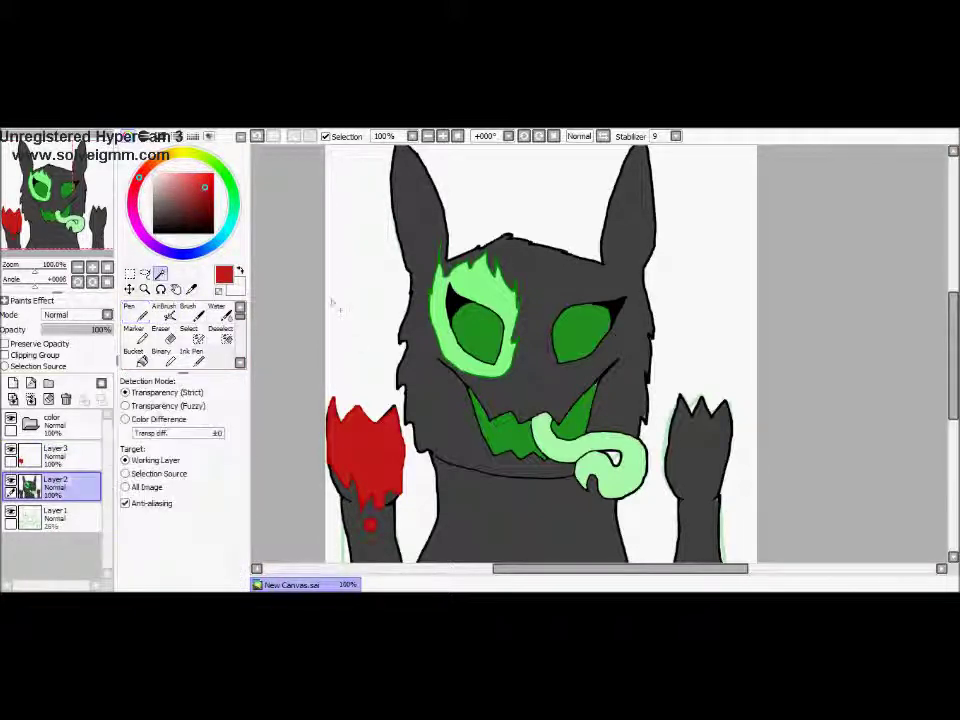
pyautogui.click(333, 303)
pyautogui.click(152, 195)
pyautogui.click(140, 357)
pyautogui.click(352, 345)
pyautogui.click(335, 522)
pyautogui.click(326, 137)
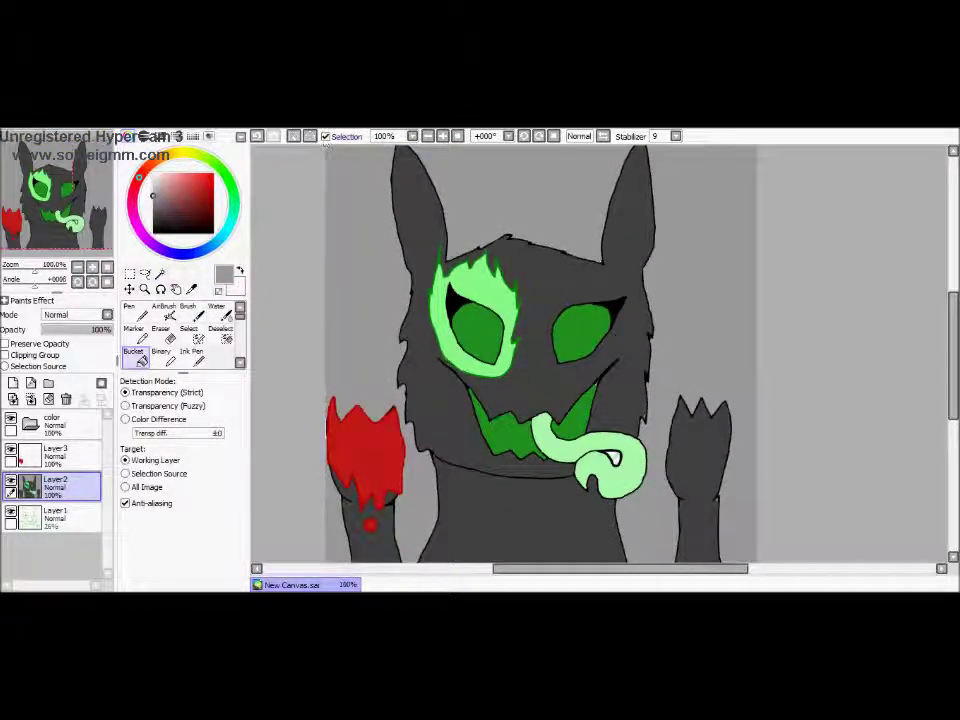
# Delete the sketch layer Layer1 and make Layer2 the active layer.
pyautogui.click(55, 515)
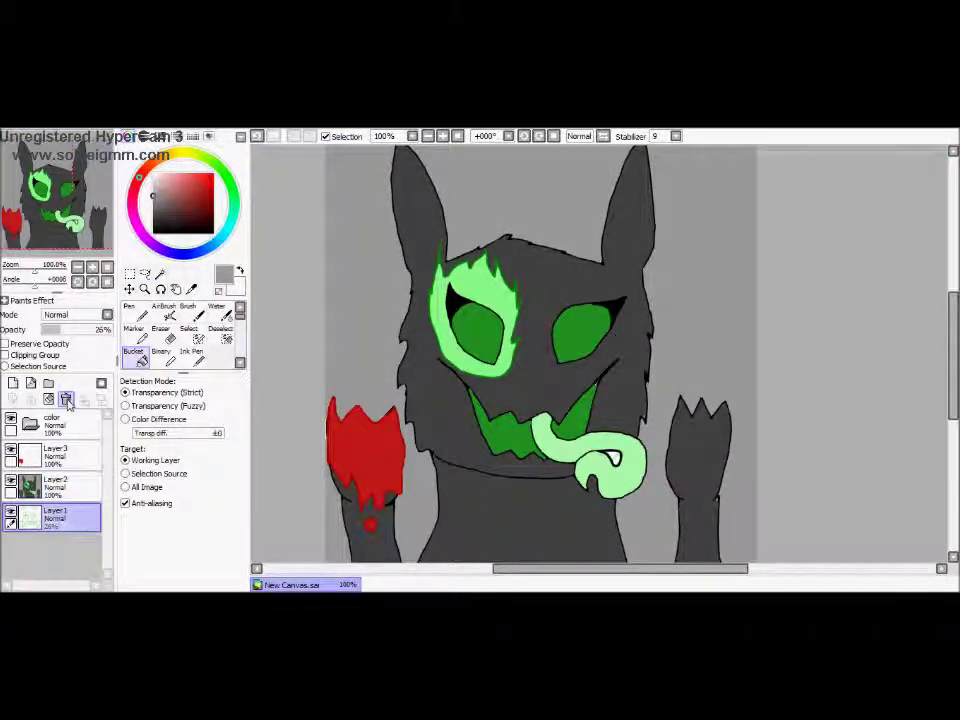
pyautogui.click(66, 399)
pyautogui.rightClick(478, 285)
pyautogui.click(58, 486)
pyautogui.click(477, 339)
pyautogui.hotkey('ctrl', 'z')
pyautogui.click(134, 313)
pyautogui.moveTo(471, 336); pyautogui.dragTo(486, 323)
pyautogui.hotkey('ctrl', 'z')
# Shade the edges of both eyes with a darker green based on the sampled eye color, using the pen at size 5.
pyautogui.click(191, 289)
pyautogui.click(478, 335)
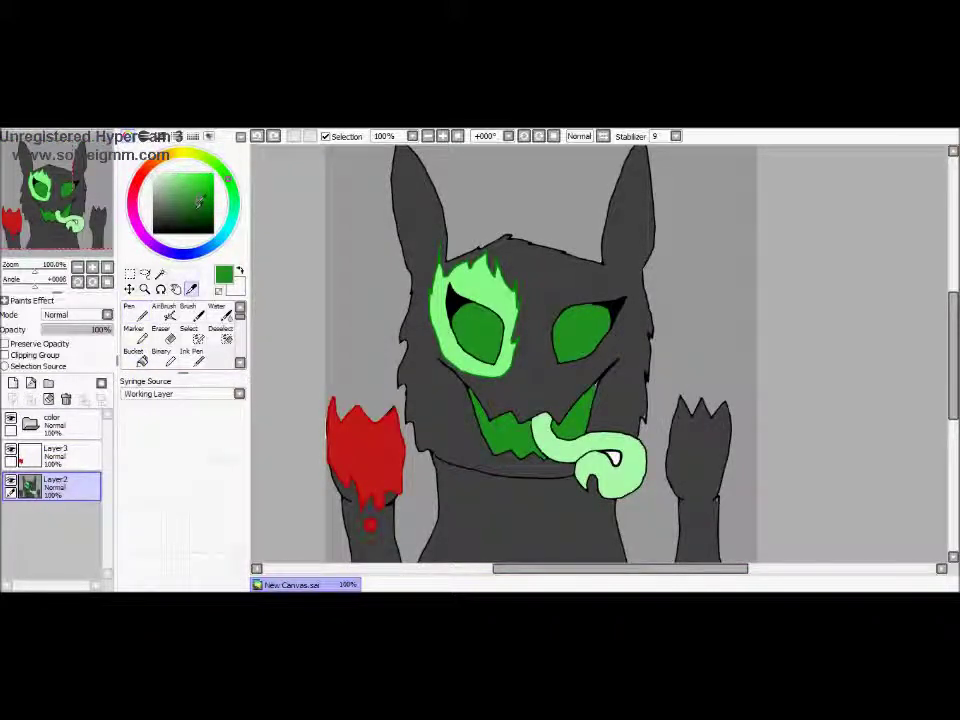
pyautogui.click(135, 312)
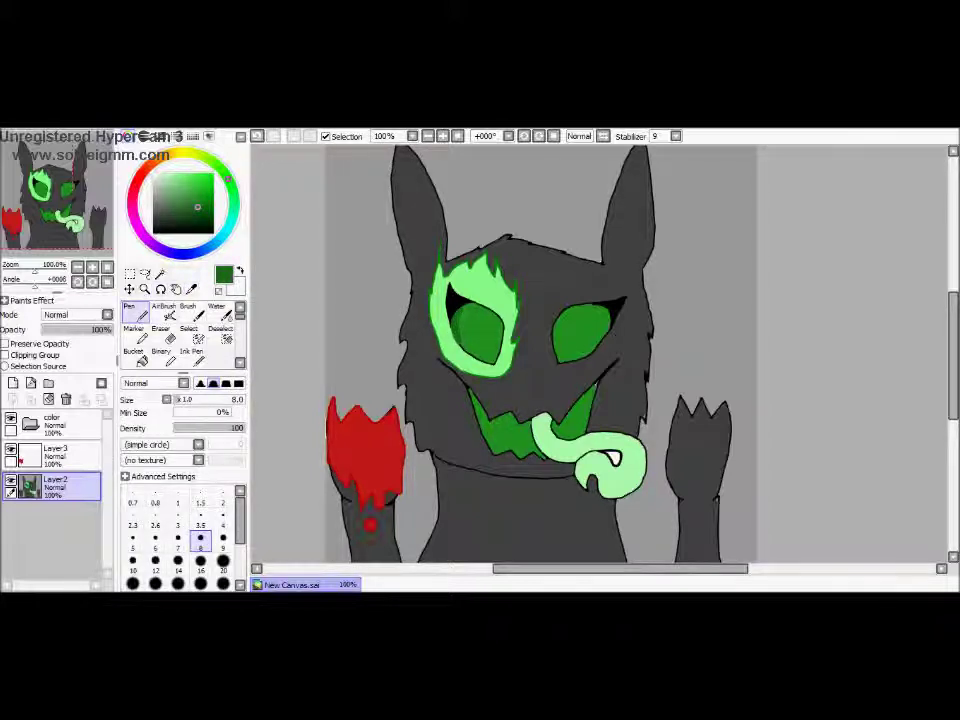
pyautogui.click(133, 541)
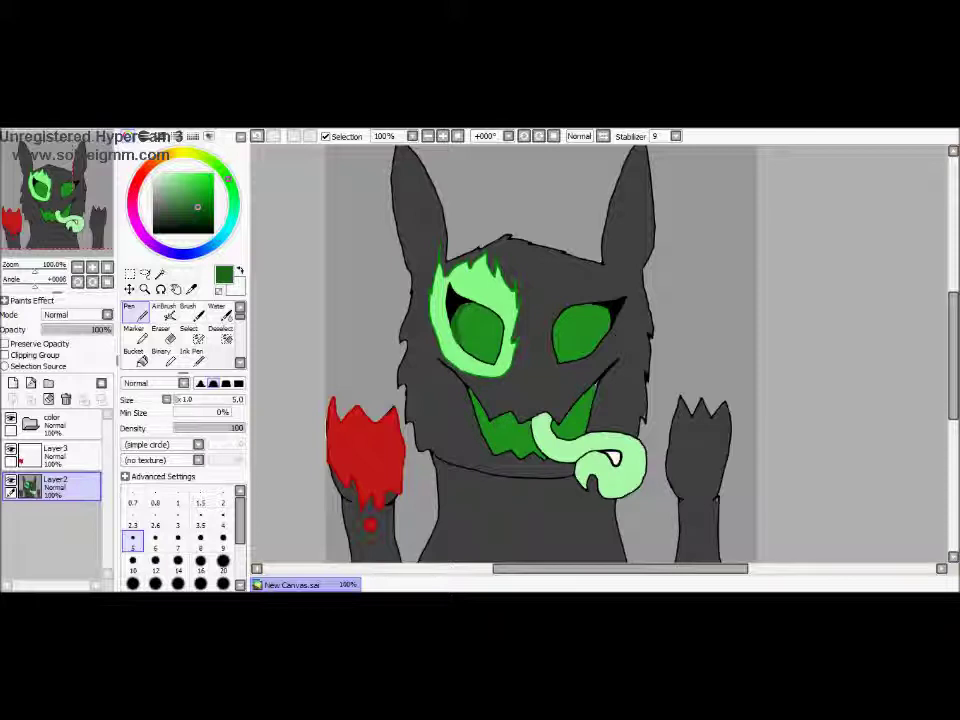
pyautogui.moveTo(569, 362); pyautogui.dragTo(555, 341)
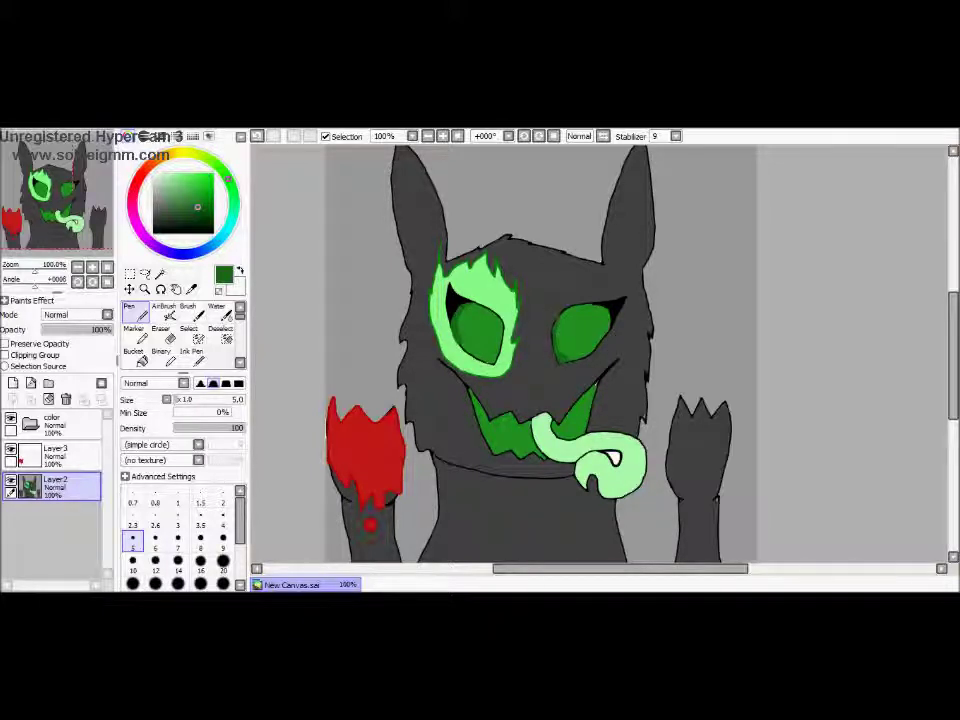
pyautogui.moveTo(493, 361); pyautogui.dragTo(502, 354)
pyautogui.hotkey('ctrl', 'z')
# Add soft lighter green highlights inside the eyes with the pen enlarged to size 9.
pyautogui.click(191, 289)
pyautogui.click(460, 328)
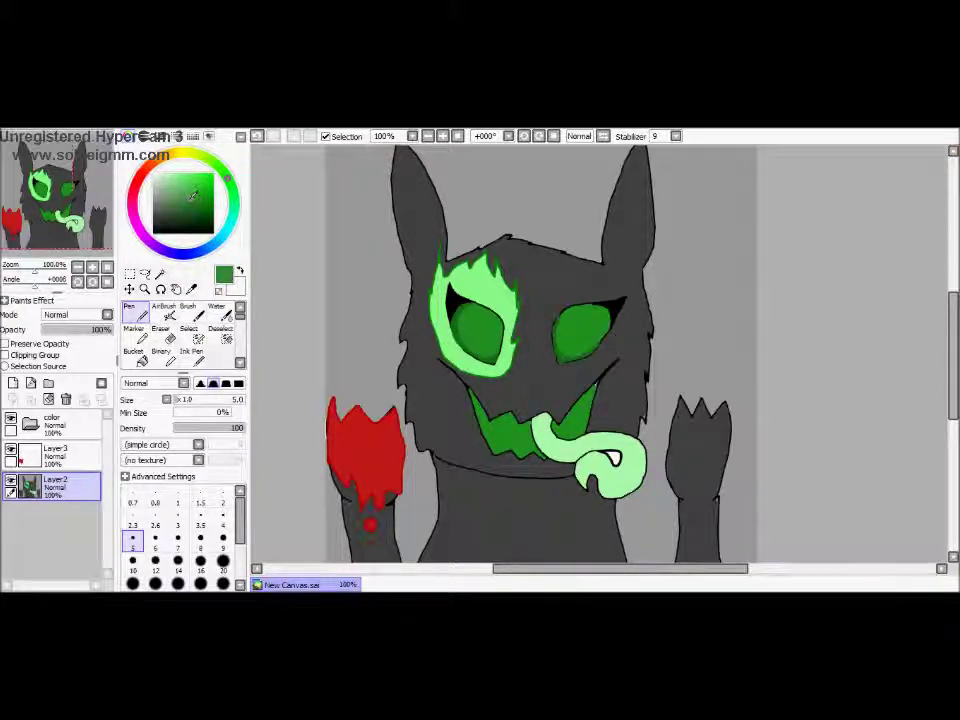
pyautogui.press(']')
pyautogui.press(']')
pyautogui.press(']')
pyautogui.press(']')
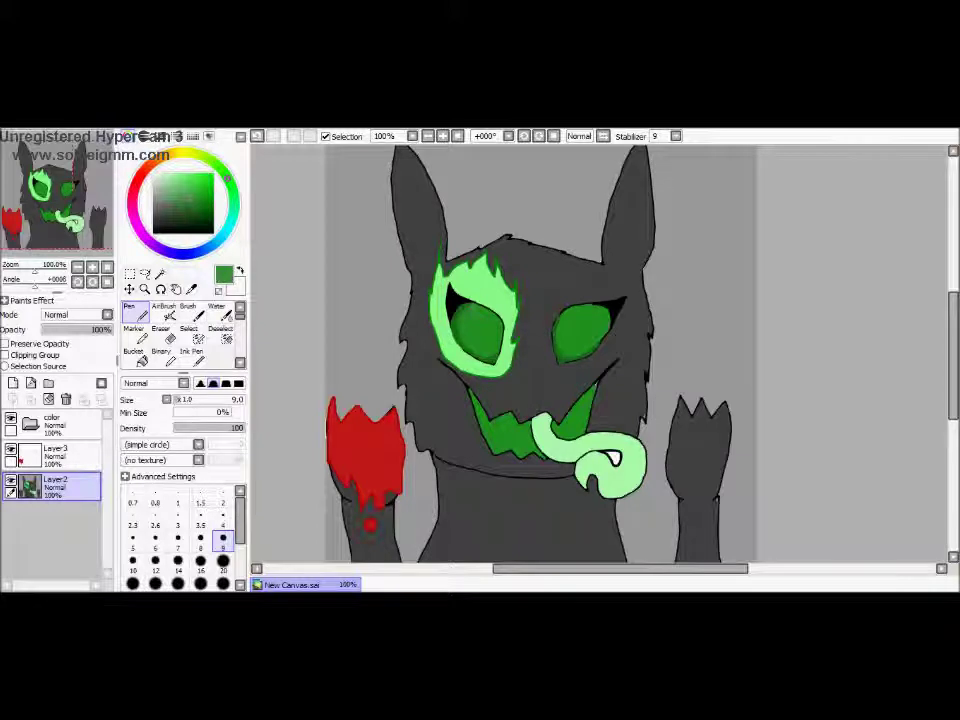
# Paint over the white gap inside the tongue's curl with the sampled dark grey of the body.
pyautogui.rightClick(620, 415)
pyautogui.moveTo(611, 456); pyautogui.dragTo(615, 458)
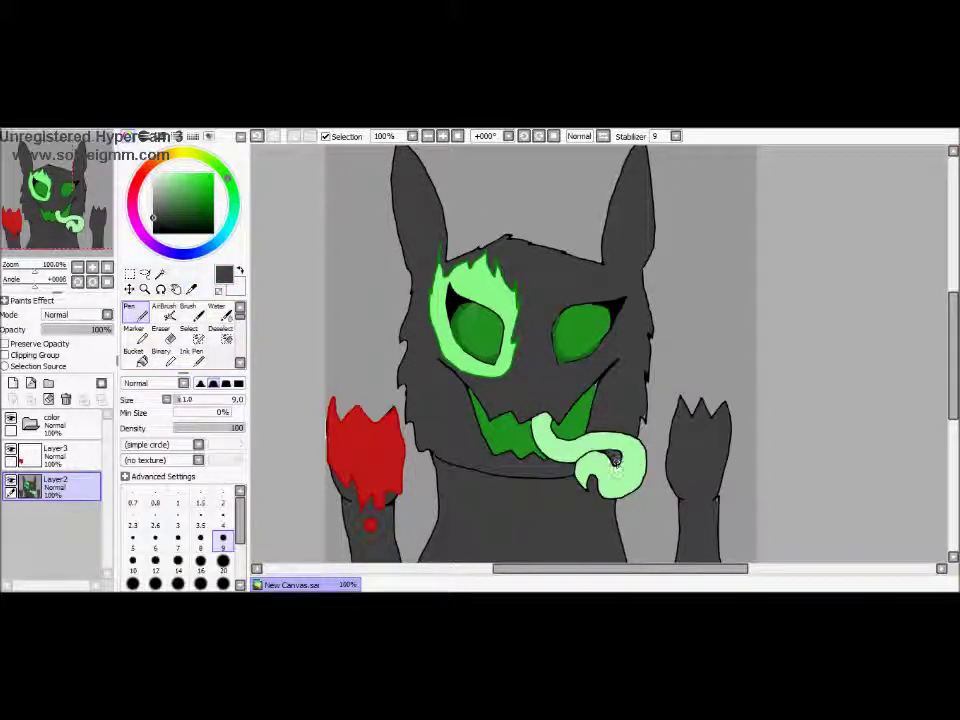
# Sign the drawing in white beside the right arm with the pen at size 3.
pyautogui.click(153, 172)
pyautogui.click(178, 515)
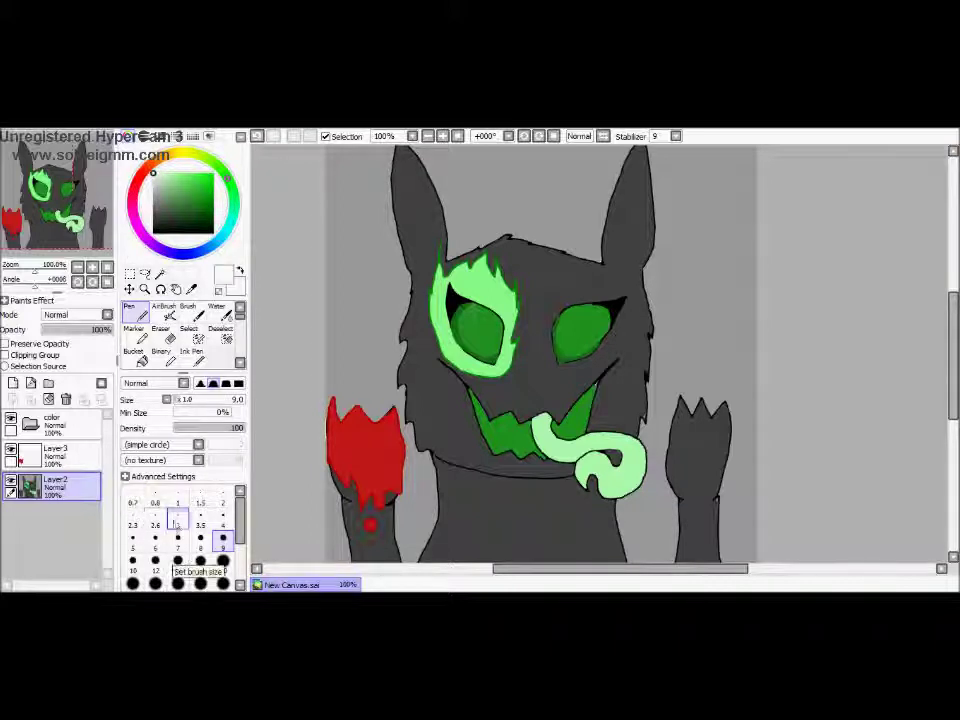
pyautogui.hotkey('ctrl', 'z')
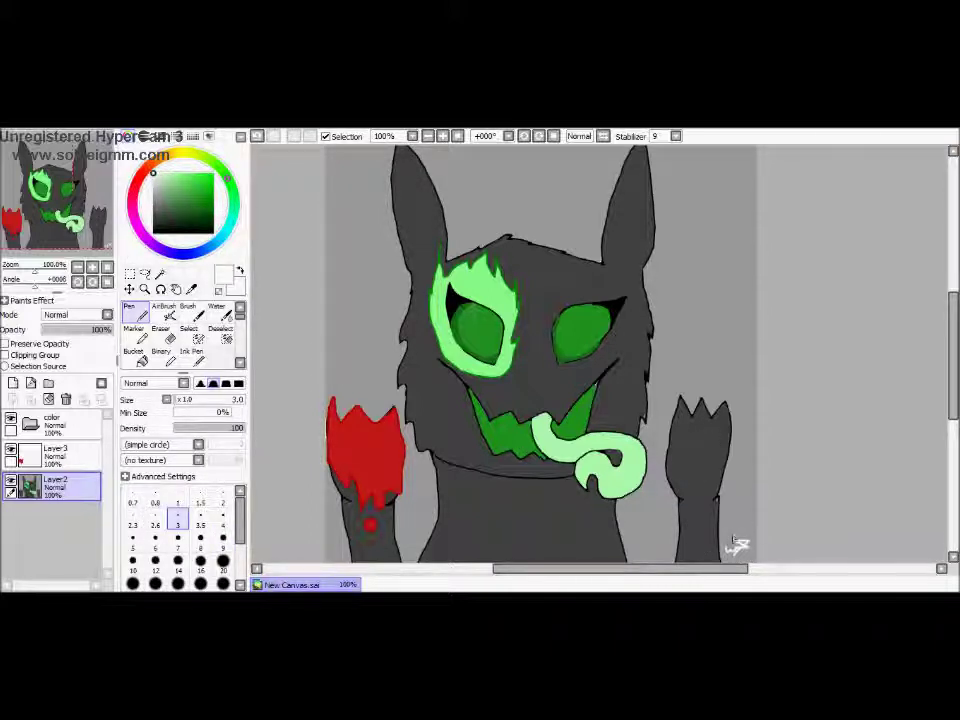
pyautogui.moveTo(358, 284); pyautogui.dragTo(432, 398)
pyautogui.moveTo(462, 282); pyautogui.dragTo(521, 300)
pyautogui.moveTo(565, 258); pyautogui.dragTo(622, 378)
pyautogui.hotkey('ctrl', 'z')
pyautogui.hotkey('ctrl', 'z')
pyautogui.hotkey('ctrl', 'z')
pyautogui.moveTo(408, 337); pyautogui.dragTo(521, 450)
pyautogui.hotkey('ctrl', 'z')
pyautogui.hotkey('ctrl', 'z')
pyautogui.moveTo(403, 337); pyautogui.dragTo(488, 322)
pyautogui.hotkey('ctrl', 'z')
pyautogui.moveTo(388, 337); pyautogui.dragTo(455, 420)
pyautogui.moveTo(366, 343)
pyautogui.mouseDown()
pyautogui.moveTo(430, 311)
pyautogui.moveTo(515, 367)
pyautogui.mouseUp()
pyautogui.moveTo(570, 295); pyautogui.dragTo(614, 334)
pyautogui.moveTo(626, 240)
pyautogui.mouseDown()
pyautogui.moveTo(626, 320)
pyautogui.moveTo(649, 286)
pyautogui.mouseUp()
pyautogui.moveTo(700, 262); pyautogui.dragTo(681, 332)
pyautogui.hotkey('ctrl', 'z')
pyautogui.hotkey('ctrl', 'z')
pyautogui.hotkey('ctrl', 'z')
pyautogui.hotkey('ctrl', 'z')
pyautogui.hotkey('ctrl', 'z')
pyautogui.hotkey('ctrl', 'z')
pyautogui.moveTo(407, 388)
pyautogui.mouseDown()
pyautogui.moveTo(461, 397)
pyautogui.moveTo(563, 287)
pyautogui.mouseUp()
pyautogui.moveTo(500, 408); pyautogui.dragTo(592, 290)
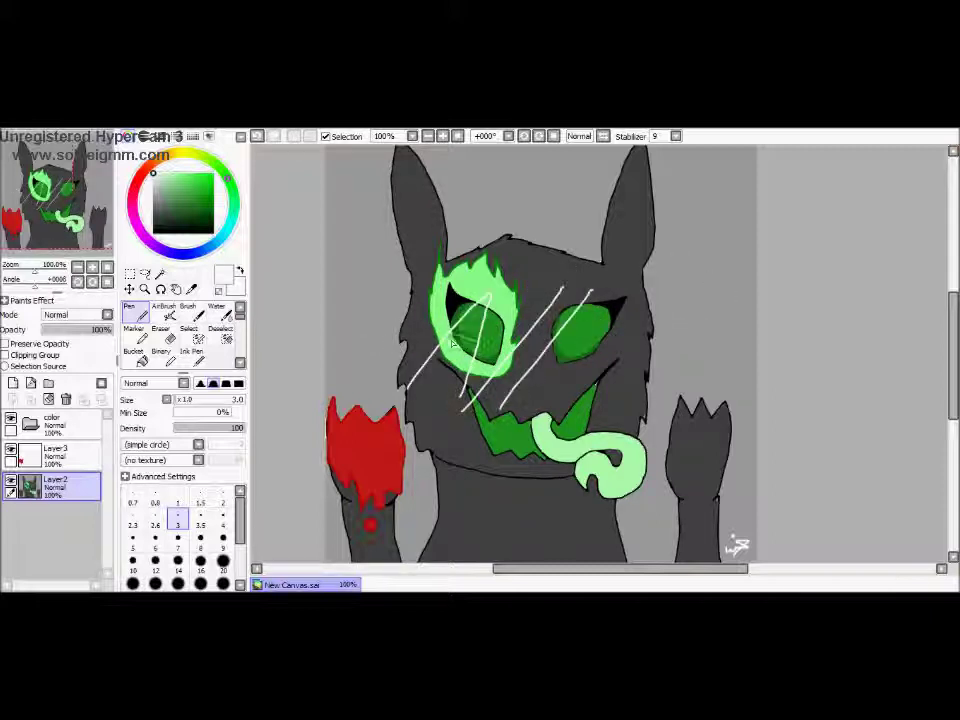
pyautogui.moveTo(545, 512); pyautogui.dragTo(540, 515)
pyautogui.moveTo(636, 473); pyautogui.dragTo(611, 553)
pyautogui.moveTo(651, 468); pyautogui.dragTo(626, 548)
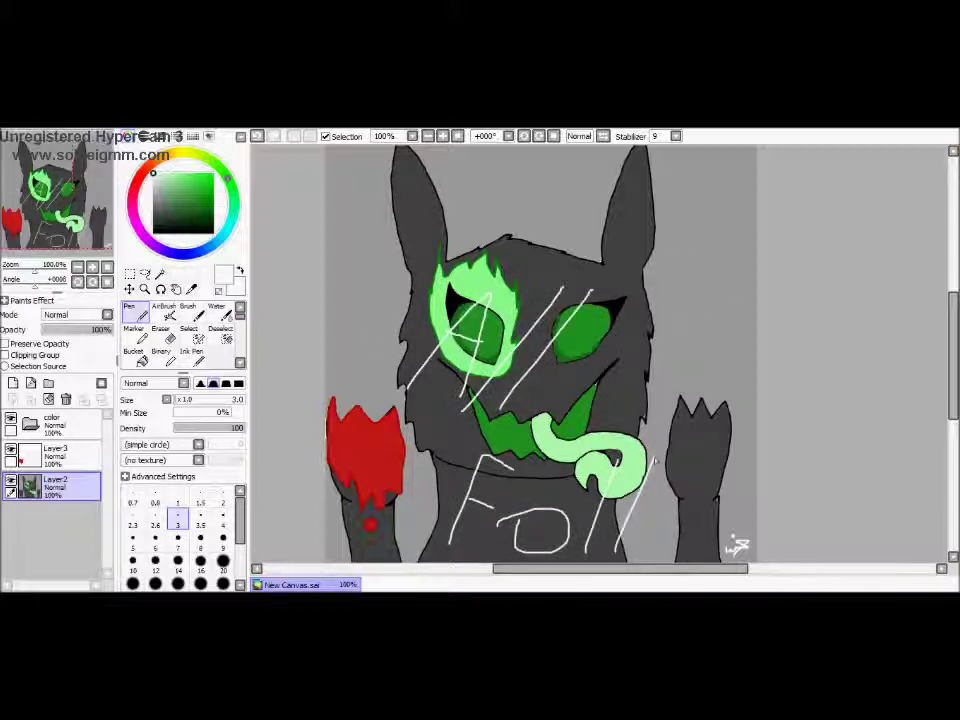
pyautogui.hotkey('ctrl', 'z')
pyautogui.hotkey('ctrl', 'z')
pyautogui.hotkey('ctrl', 'z')
pyautogui.hotkey('ctrl', 'z')
pyautogui.hotkey('ctrl', 'z')
pyautogui.hotkey('ctrl', 'z')
pyautogui.hotkey('ctrl', 'z')
pyautogui.hotkey('ctrl', 'z')
pyautogui.hotkey('ctrl', 'z')
pyautogui.hotkey('ctrl', 'z')
pyautogui.hotkey('ctrl', 'z')
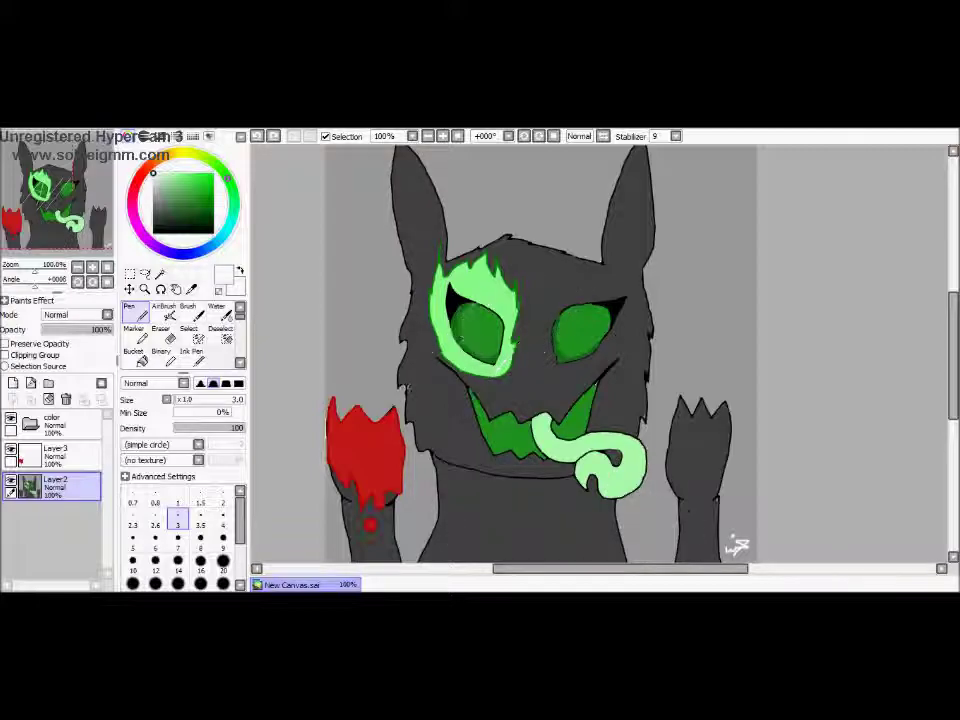